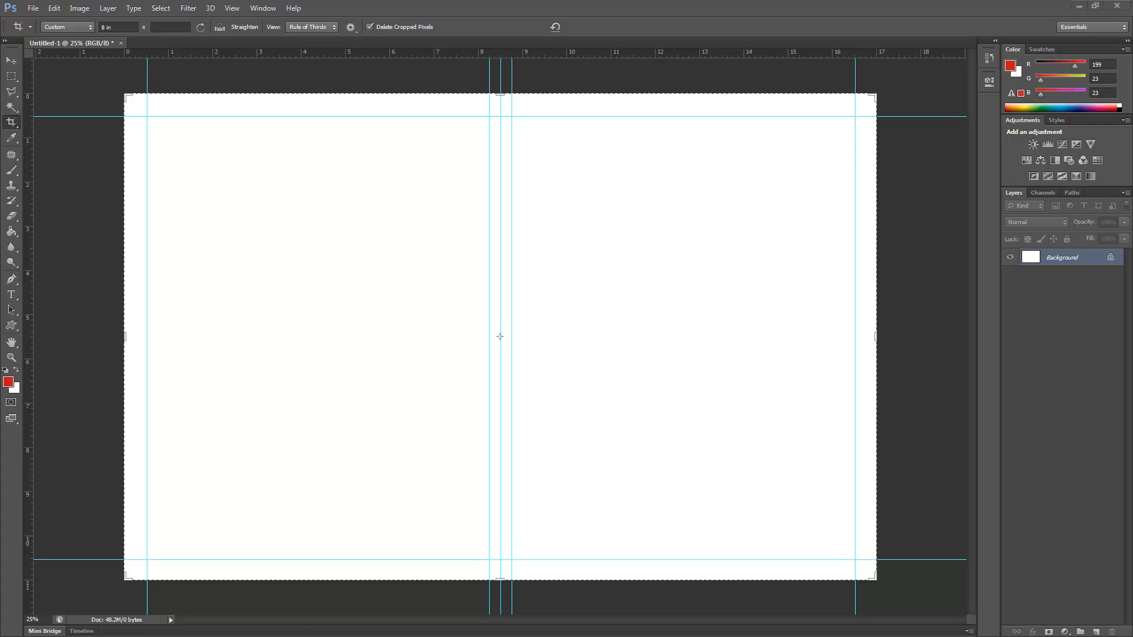
# - Place the photo DJI_0084.JPG from the Stone Academy 2018 folder into the document
pyautogui.moveTo(435, 168); pyautogui.dragTo(664, 171)
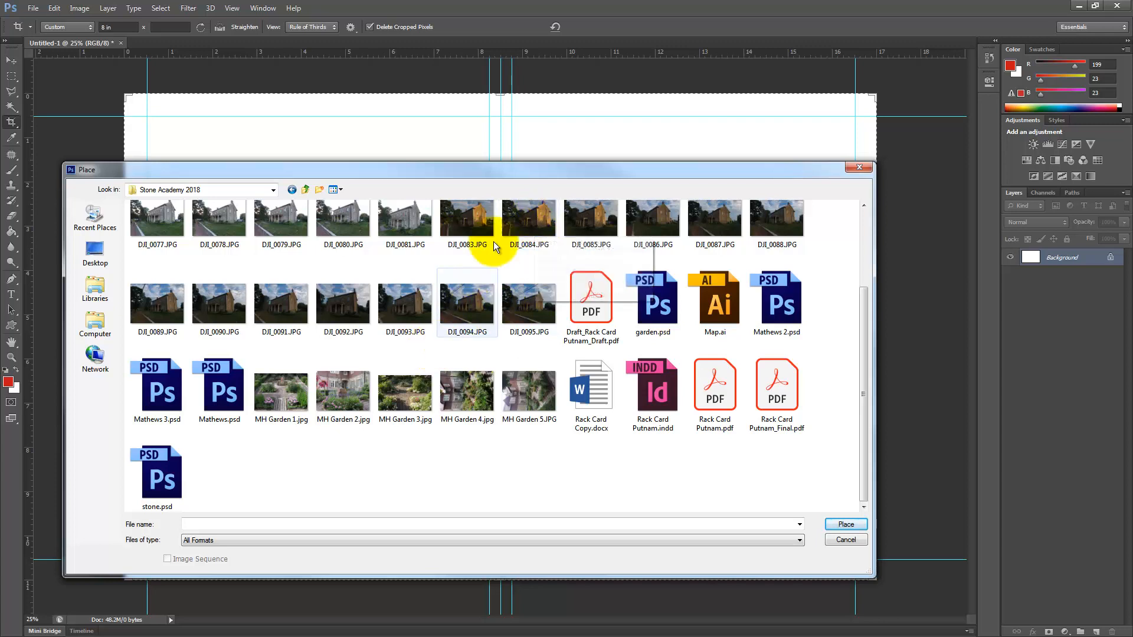
pyautogui.click(527, 219)
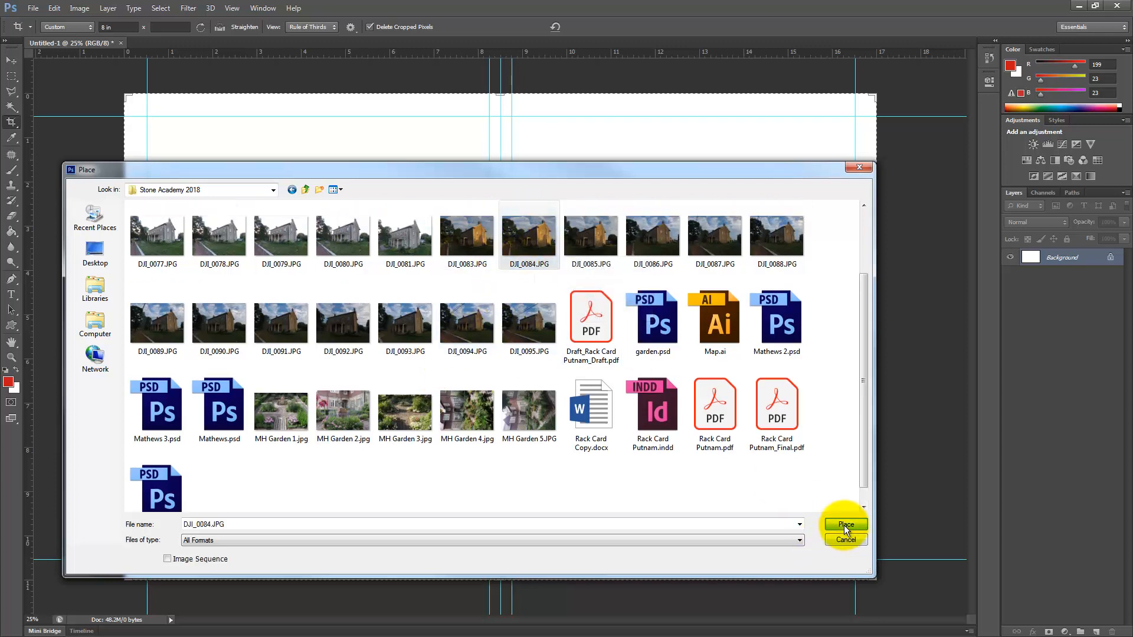
pyautogui.click(845, 524)
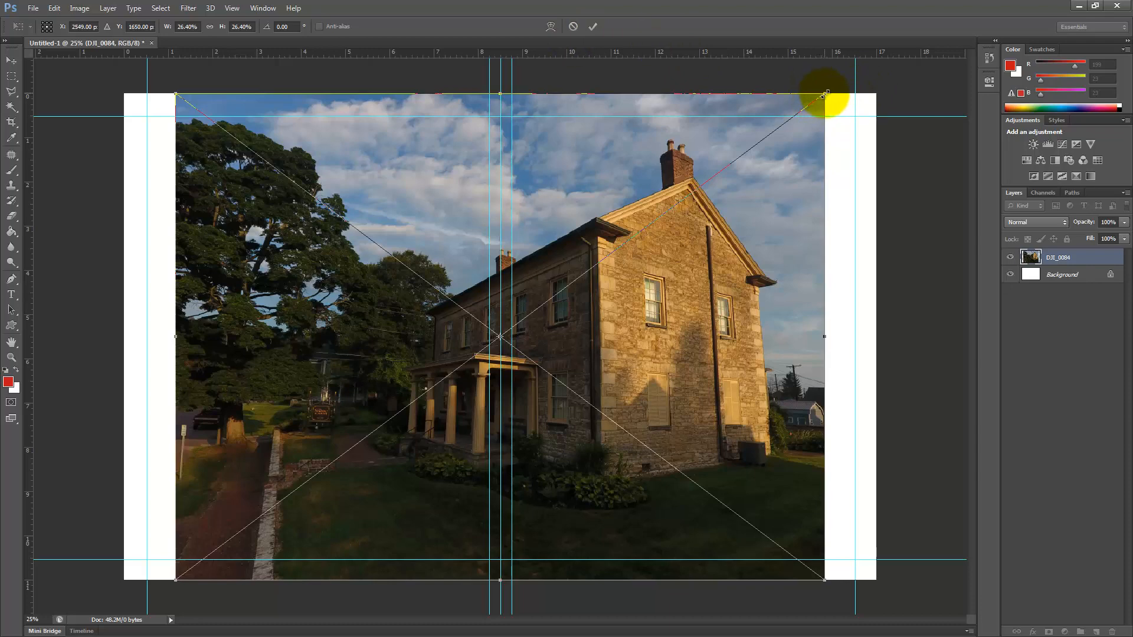
# - Scale the placed house photo to about 10.1% and position it on the upper half of the right-hand page
pyautogui.moveTo(826, 93); pyautogui.dragTo(631, 238)
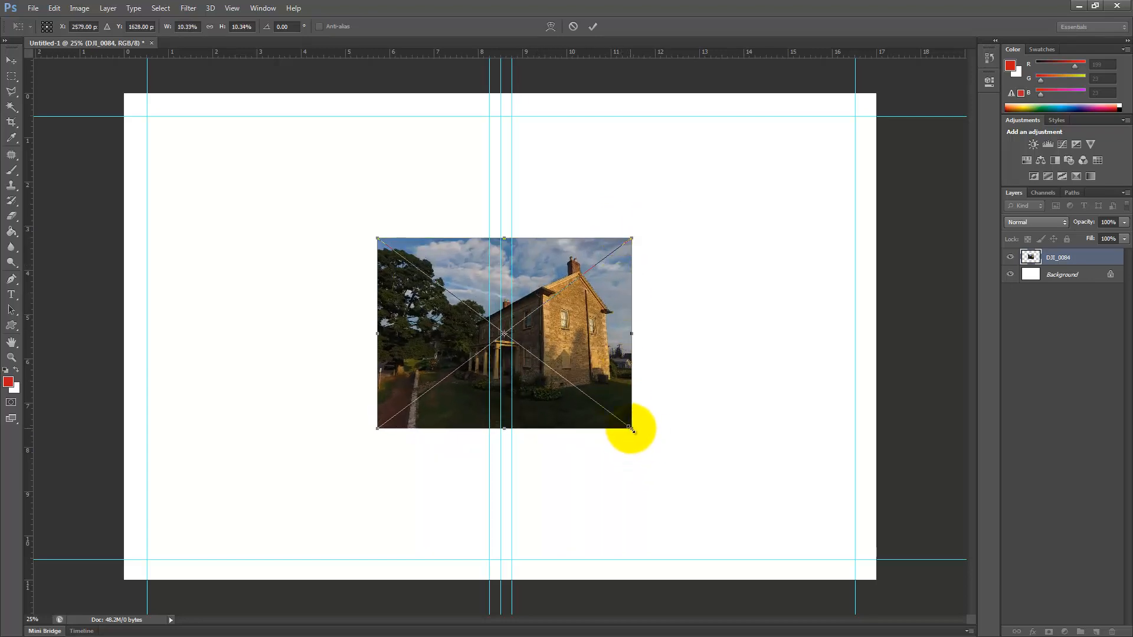
pyautogui.moveTo(632, 430)
pyautogui.mouseDown()
pyautogui.moveTo(561, 380)
pyautogui.moveTo(664, 436)
pyautogui.moveTo(636, 418)
pyautogui.mouseUp()
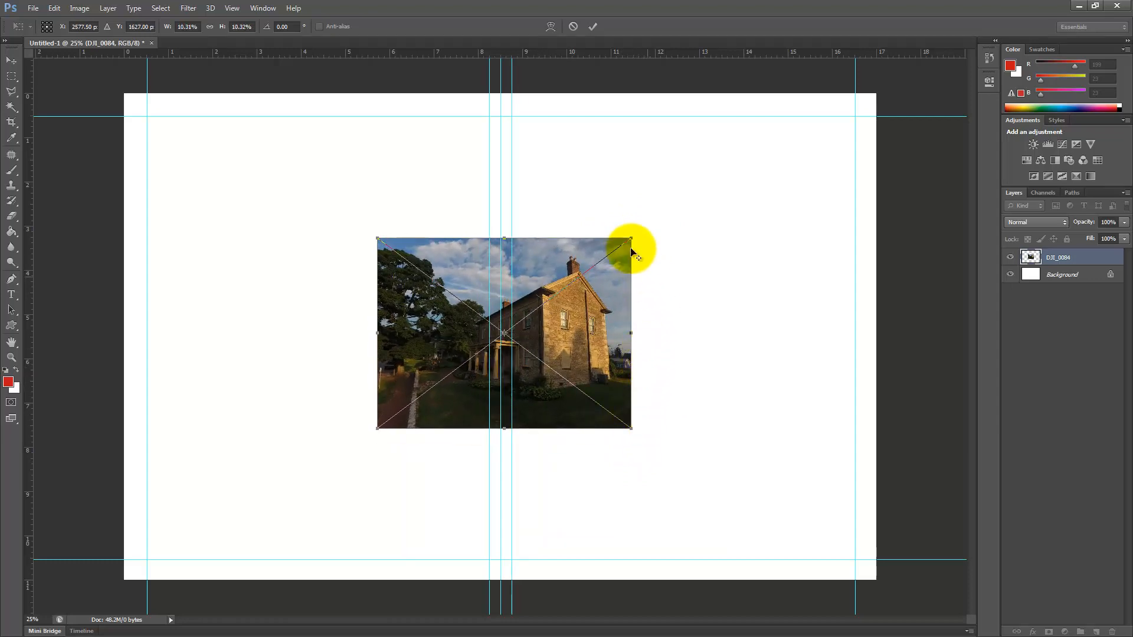
pyautogui.moveTo(630, 240)
pyautogui.mouseDown()
pyautogui.moveTo(609, 253)
pyautogui.moveTo(628, 240)
pyautogui.mouseUp()
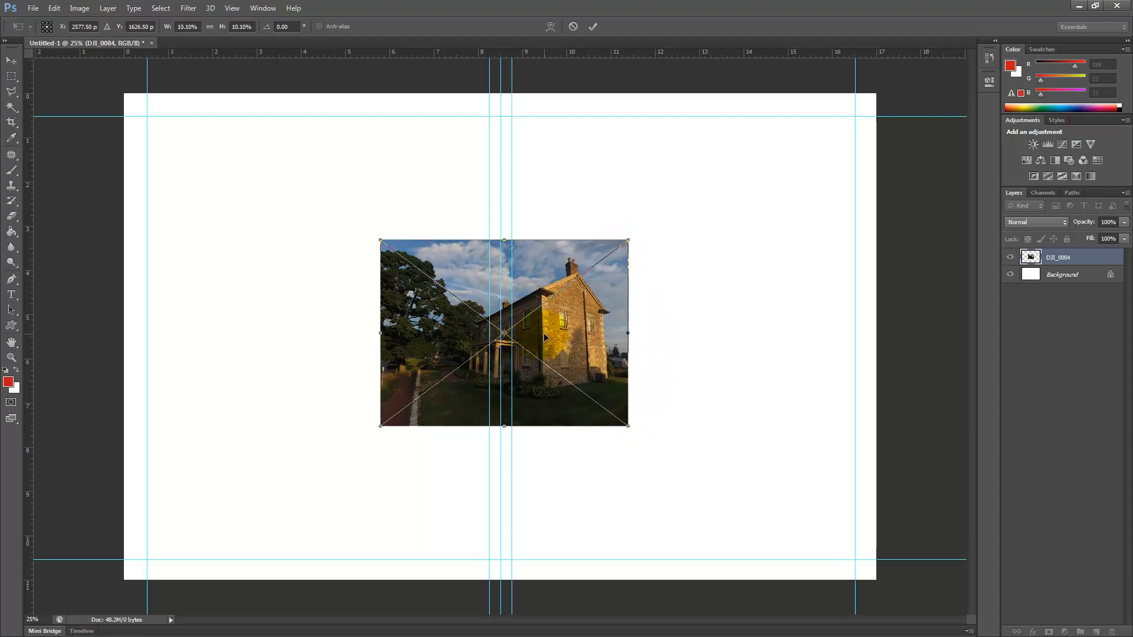
pyautogui.moveTo(542, 338); pyautogui.dragTo(696, 300)
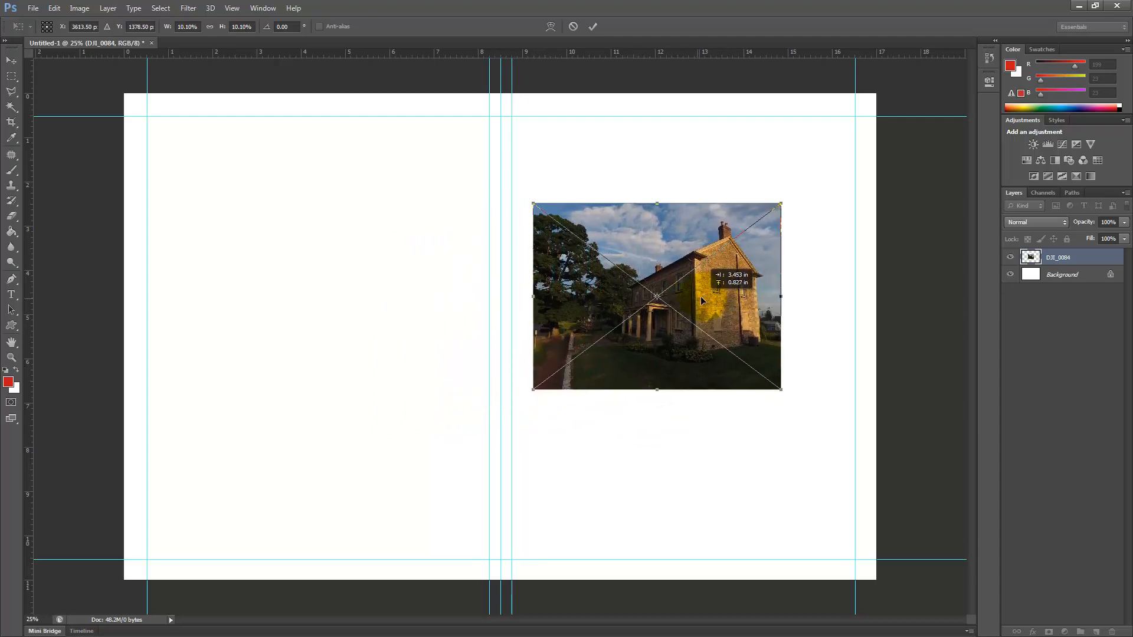
pyautogui.click(594, 27)
# - Draw a rectangular marquee selection around the house, just inside the edges of the placed photo
pyautogui.press('c')
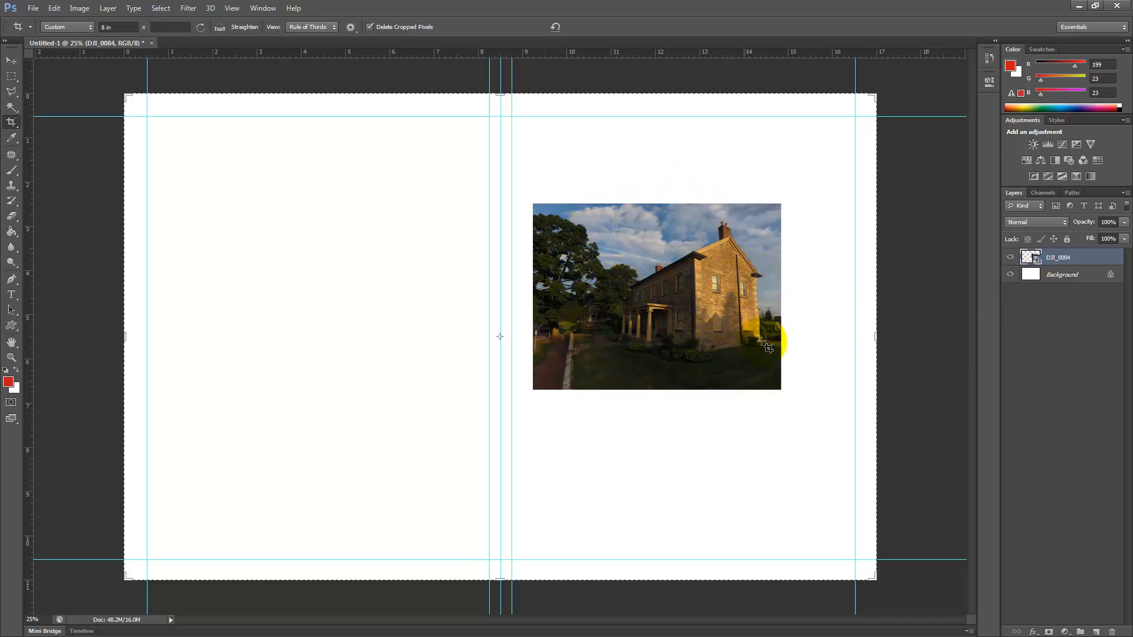
pyautogui.click(14, 81)
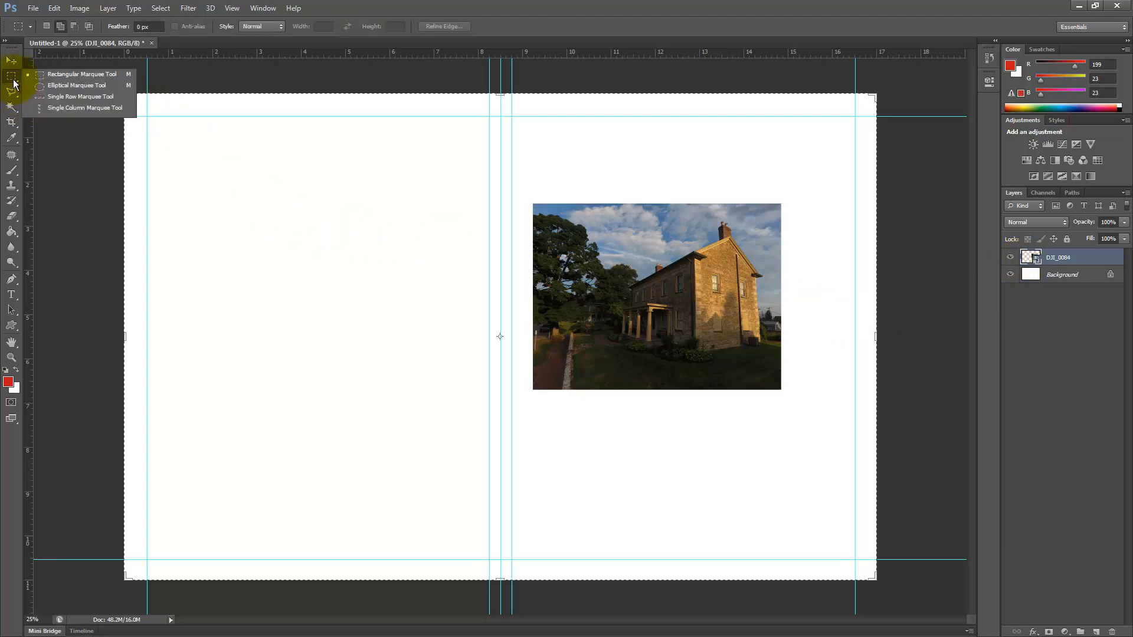
pyautogui.click(38, 79)
pyautogui.click(809, 170)
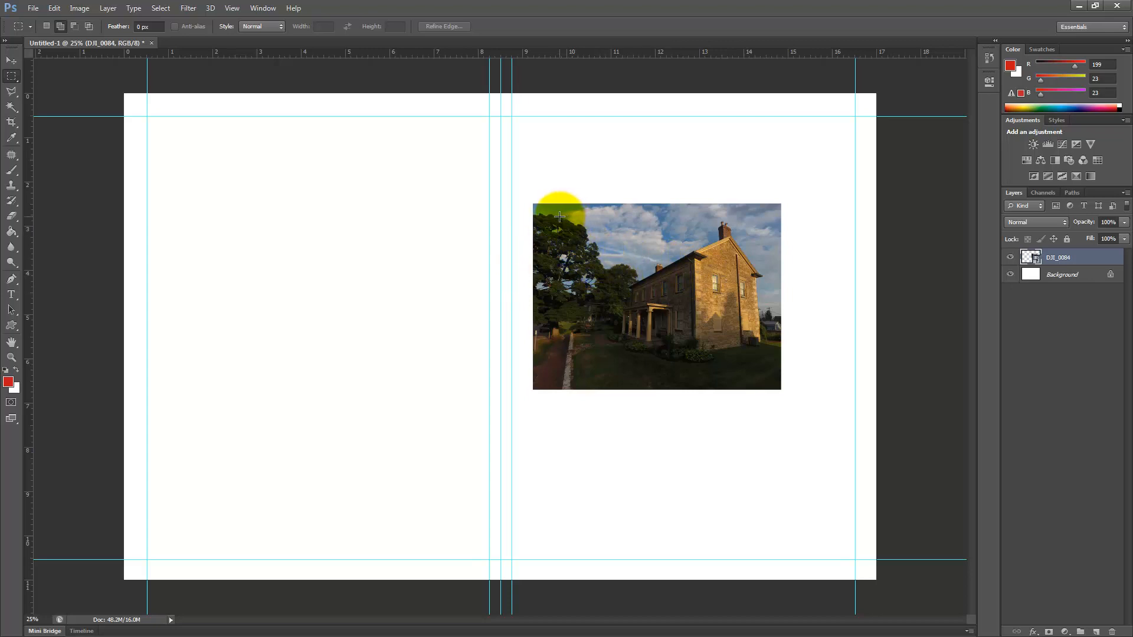
pyautogui.moveTo(569, 217); pyautogui.dragTo(771, 367)
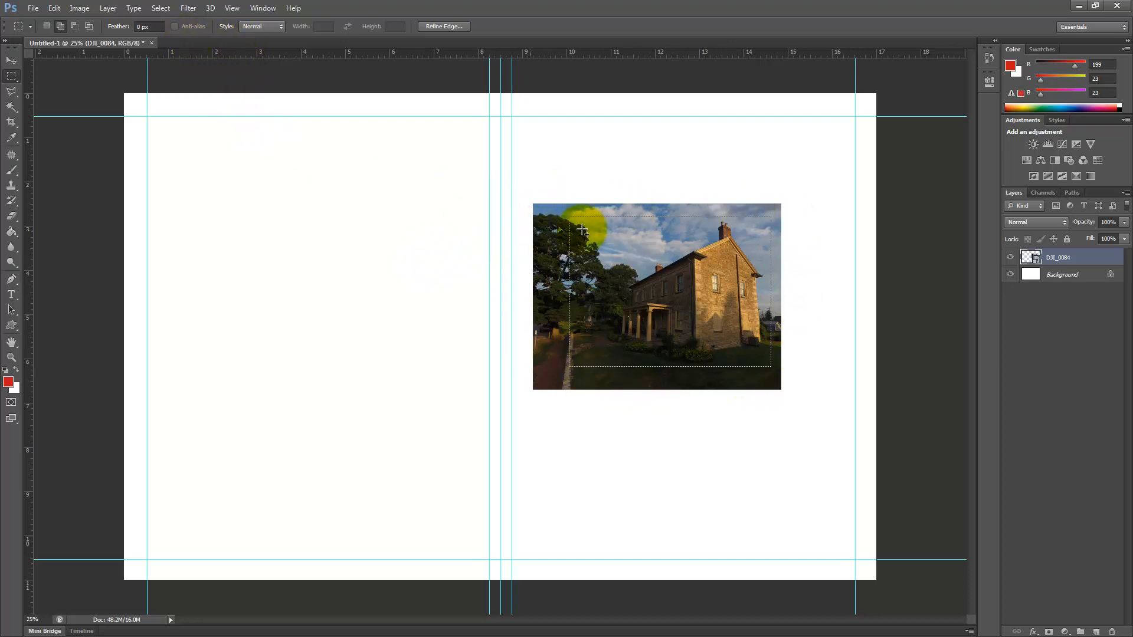
# - Transform the marquee selection to about 103.5% width and 102.75% height by extending its lower-left corner
pyautogui.click(161, 8)
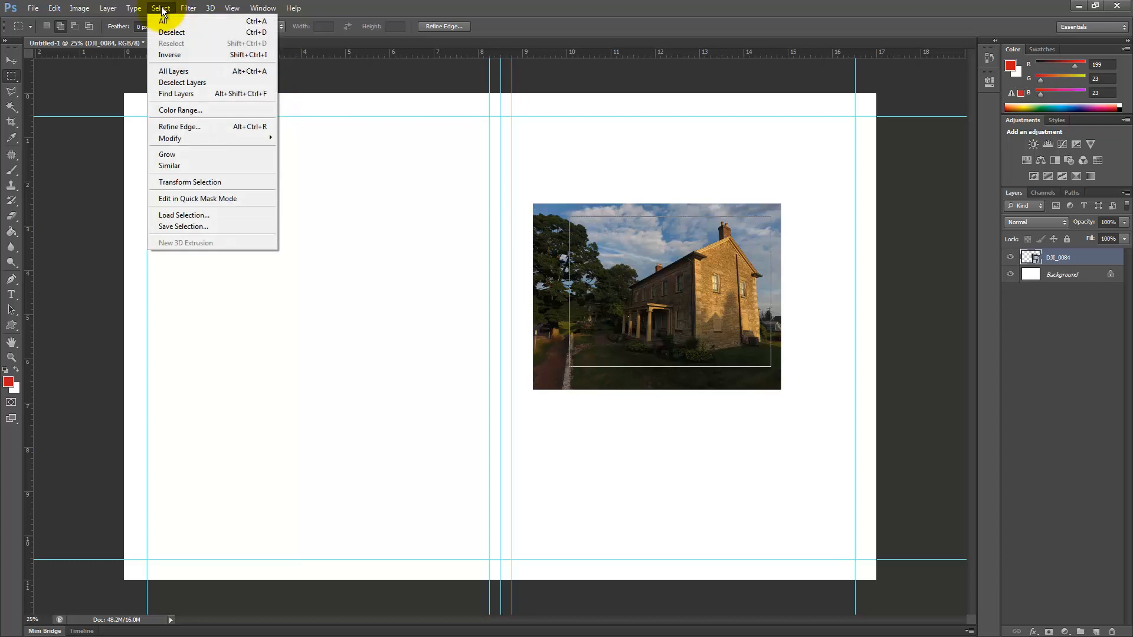
pyautogui.click(196, 184)
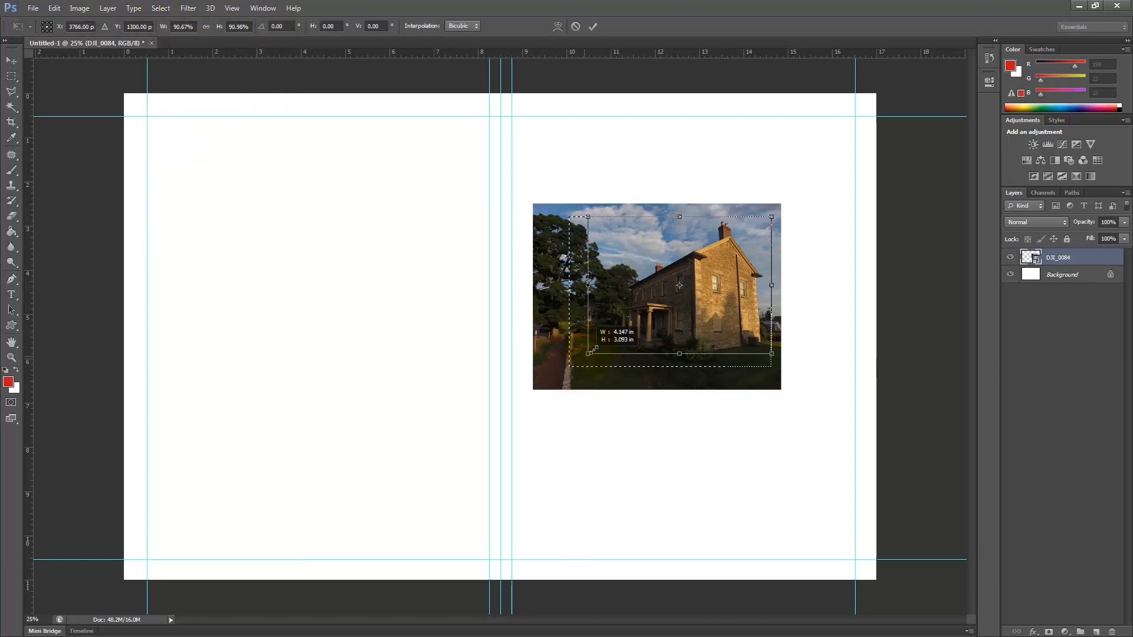
pyautogui.moveTo(568, 369); pyautogui.dragTo(562, 371)
pyautogui.moveTo(773, 217); pyautogui.dragTo(773, 221)
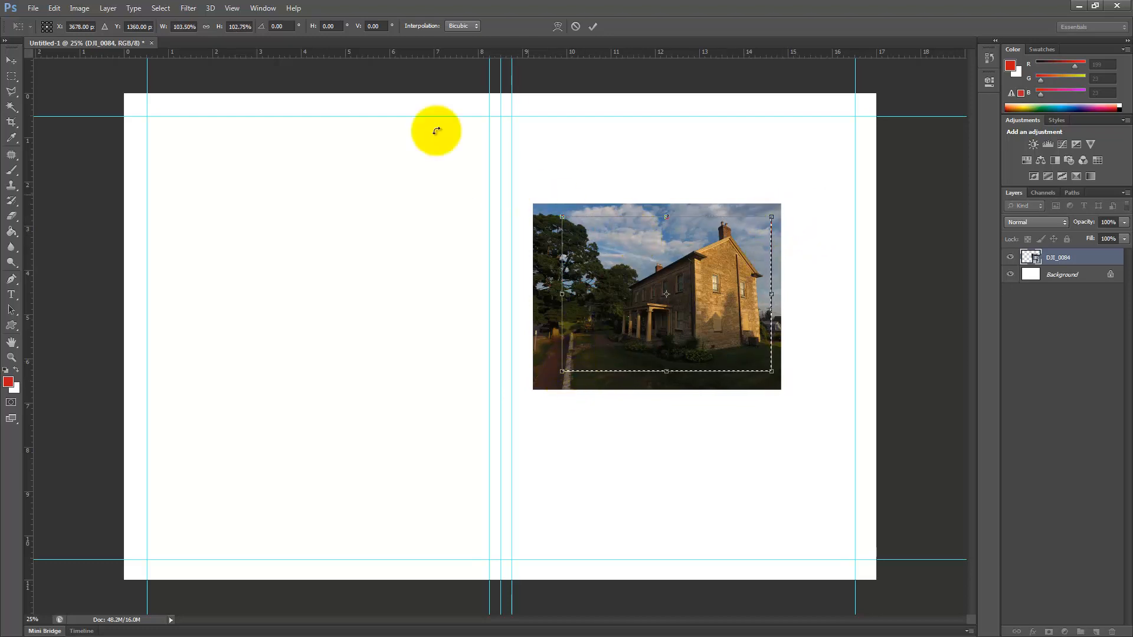
pyautogui.click(592, 27)
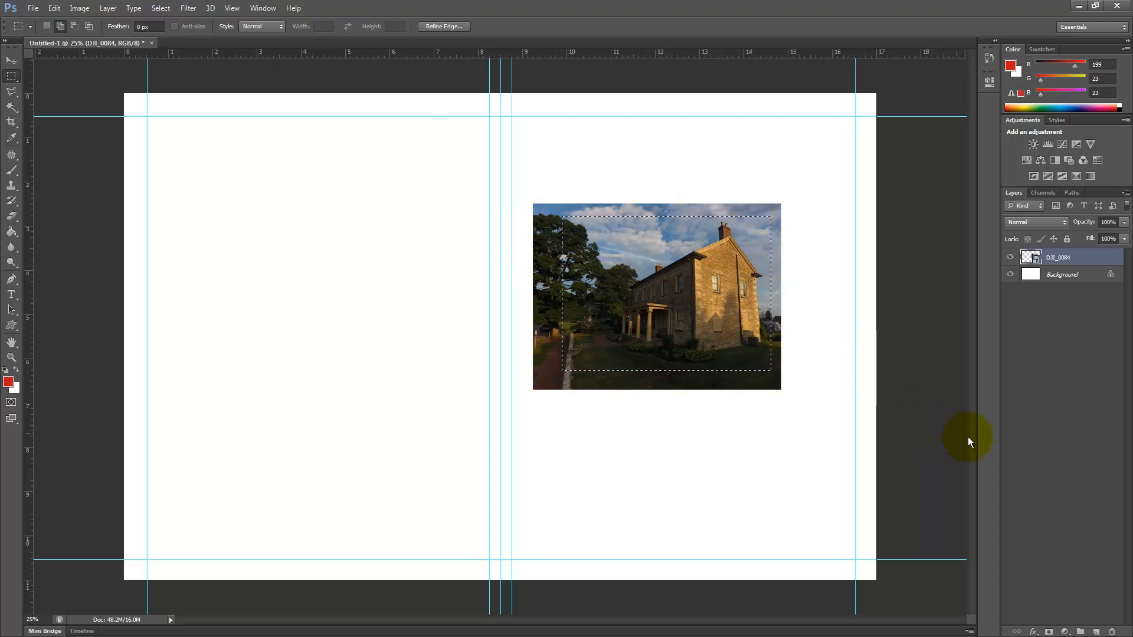
# - Mask the photo layer to the selection and delete that layer mask again
pyautogui.click(1049, 632)
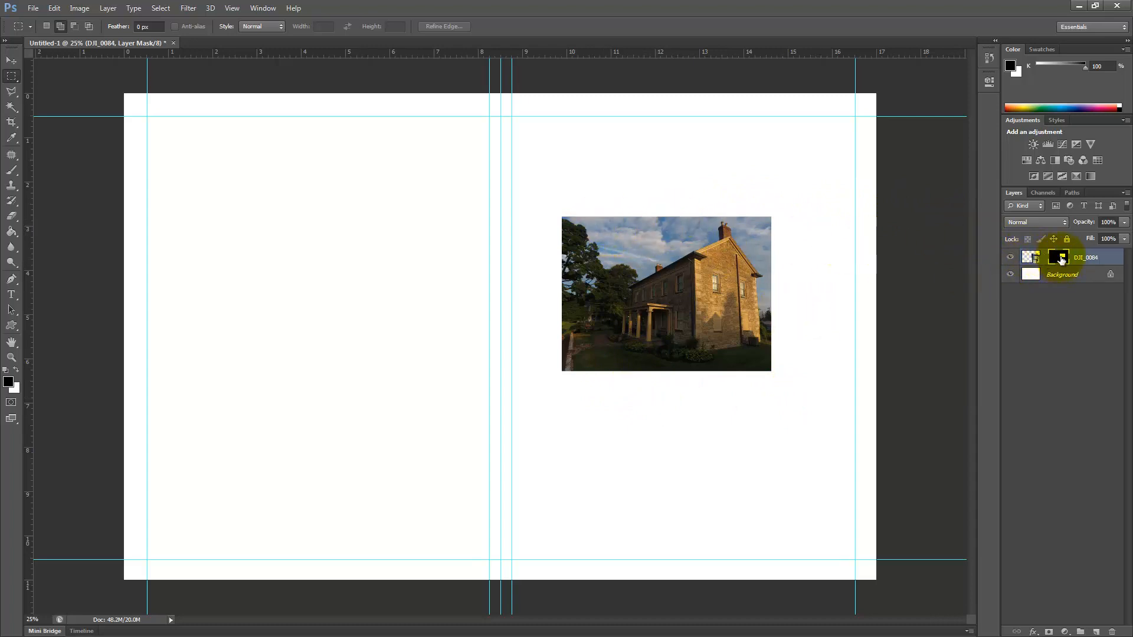
pyautogui.moveTo(1058, 260); pyautogui.dragTo(1111, 631)
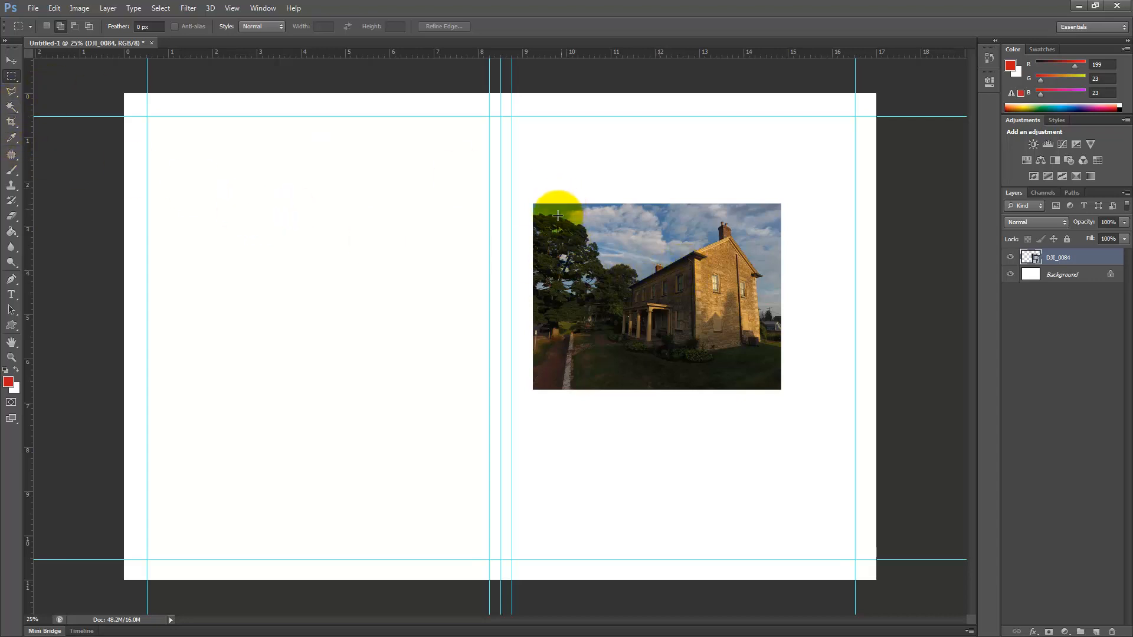
# - Draw a new rectangular selection around the house and transform it to about 96.4% width from its left edge
pyautogui.moveTo(559, 213); pyautogui.dragTo(771, 367)
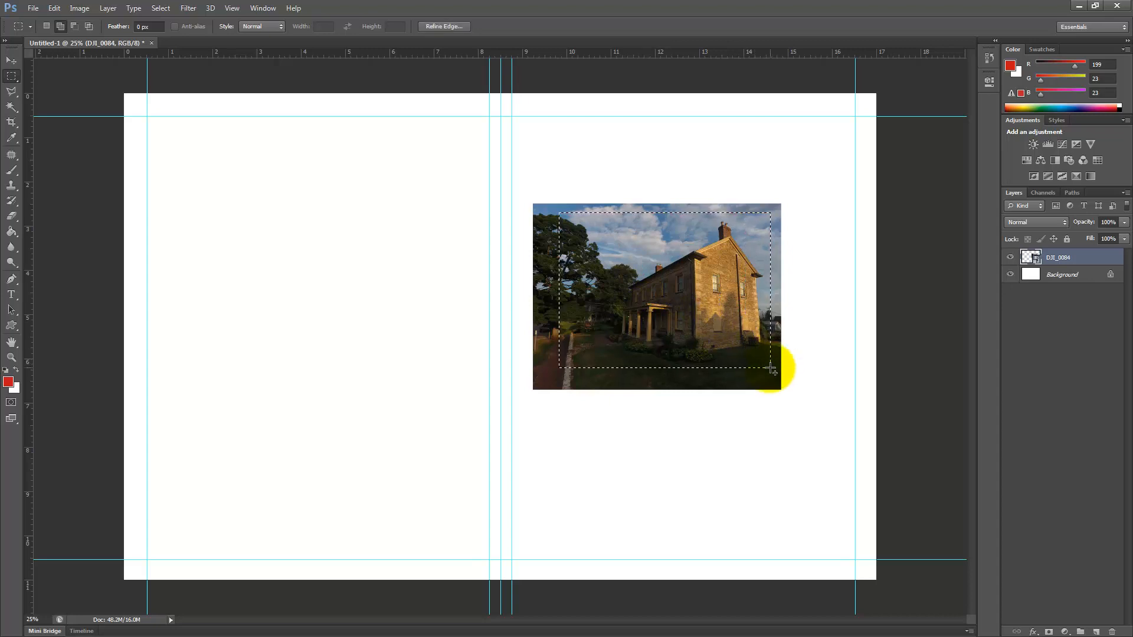
pyautogui.click(189, 9)
pyautogui.moveTo(168, 9)
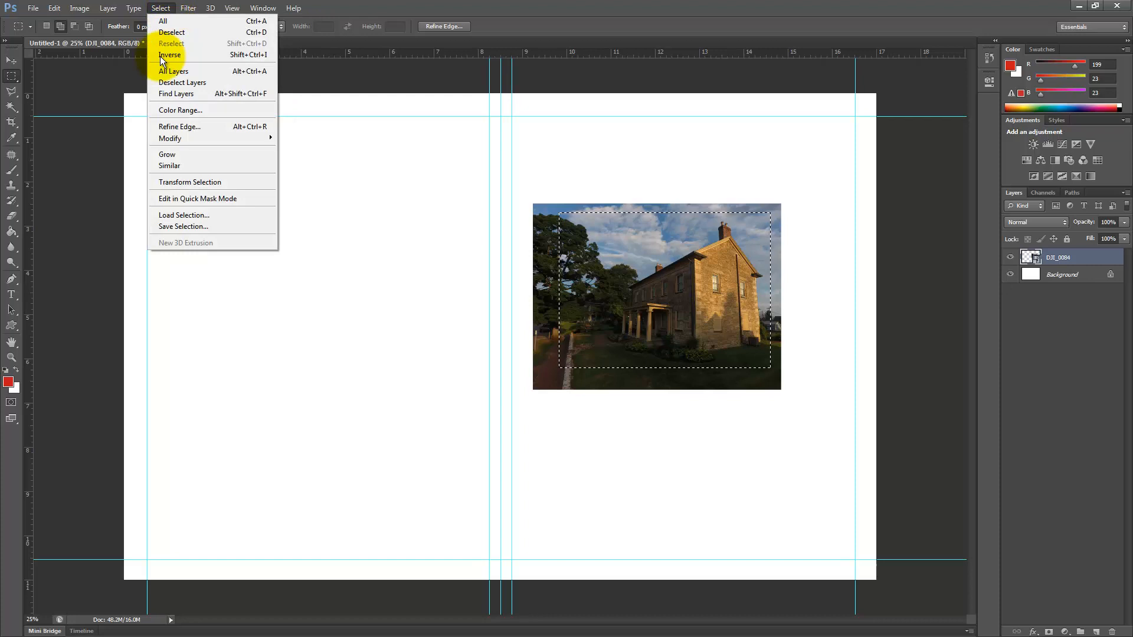
pyautogui.click(165, 182)
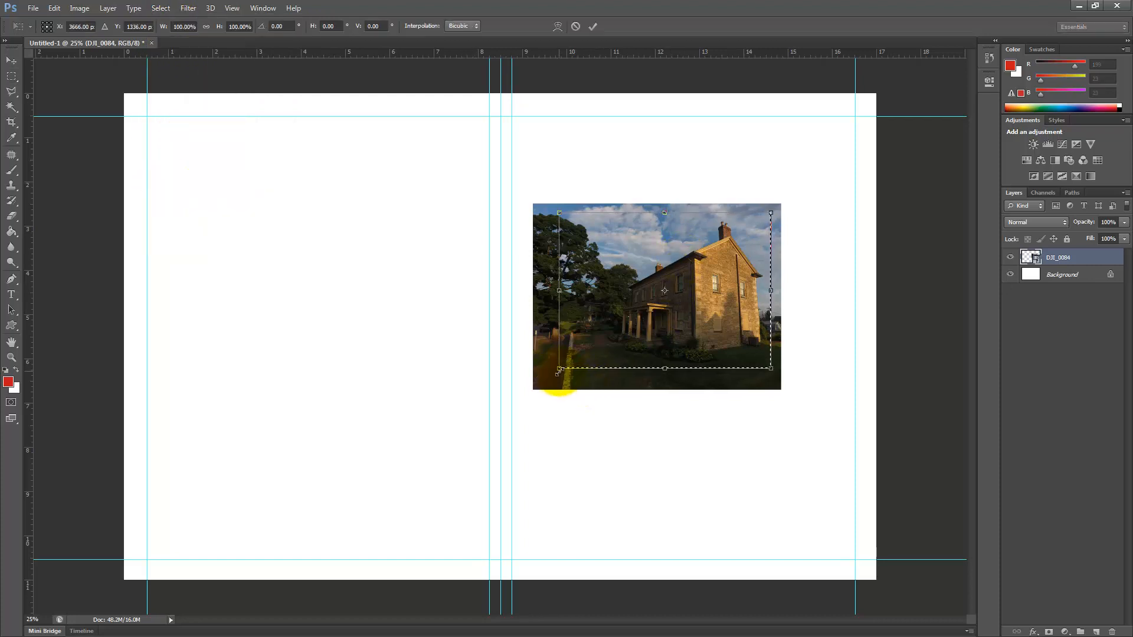
pyautogui.moveTo(559, 371); pyautogui.dragTo(566, 371)
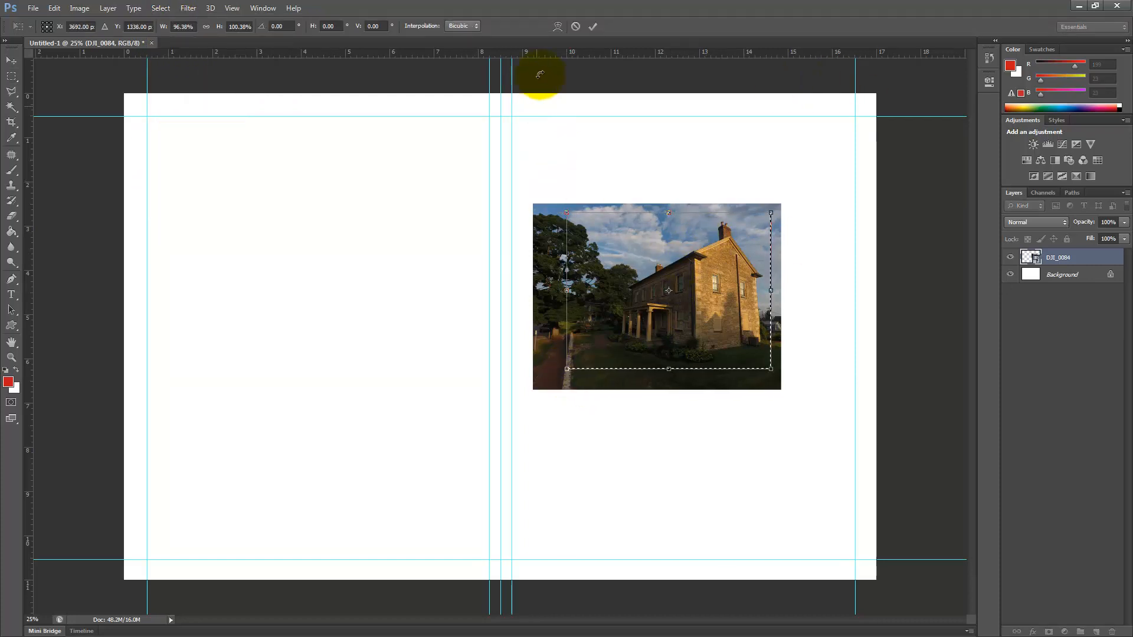
pyautogui.click(593, 26)
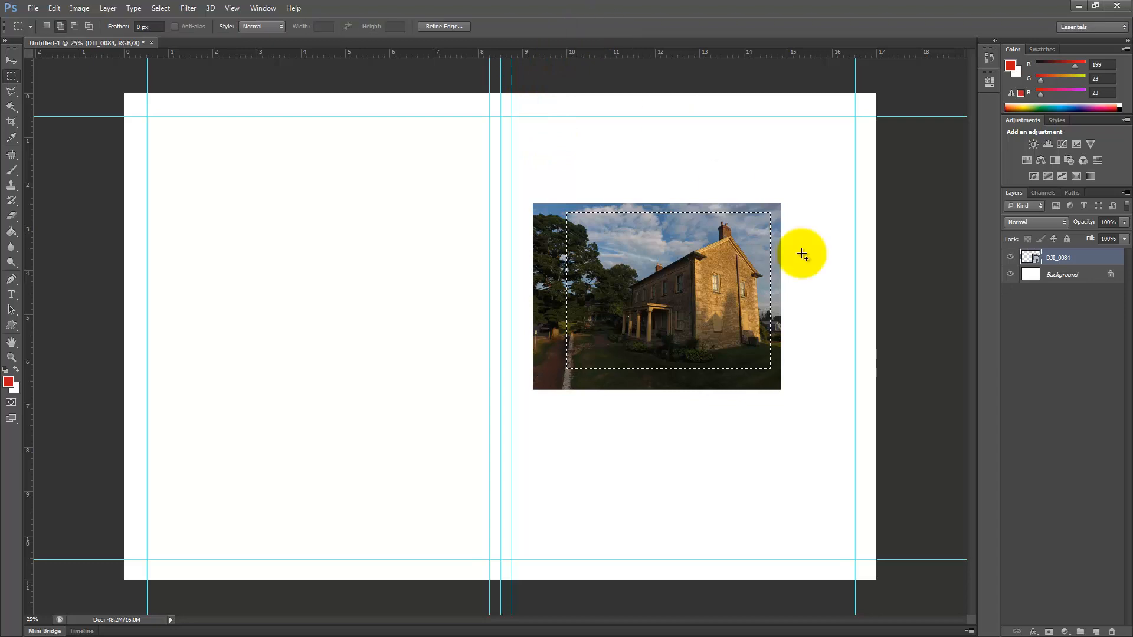
# - Mask the photo layer to the selection and move the masked photo slightly higher on the right-hand page
pyautogui.click(1049, 633)
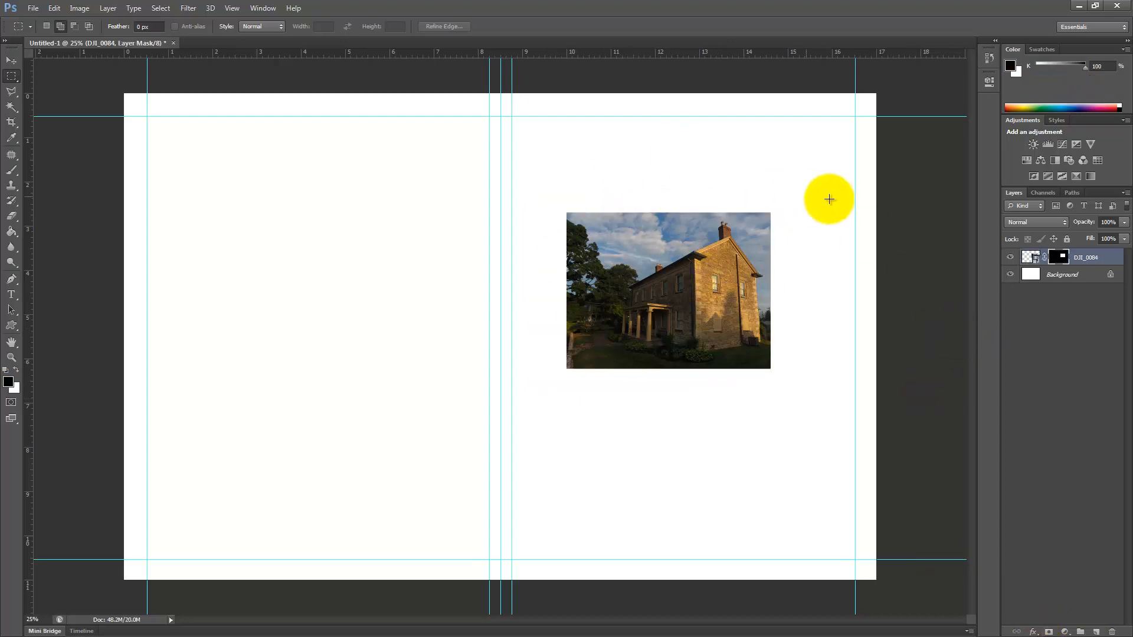
pyautogui.click(12, 61)
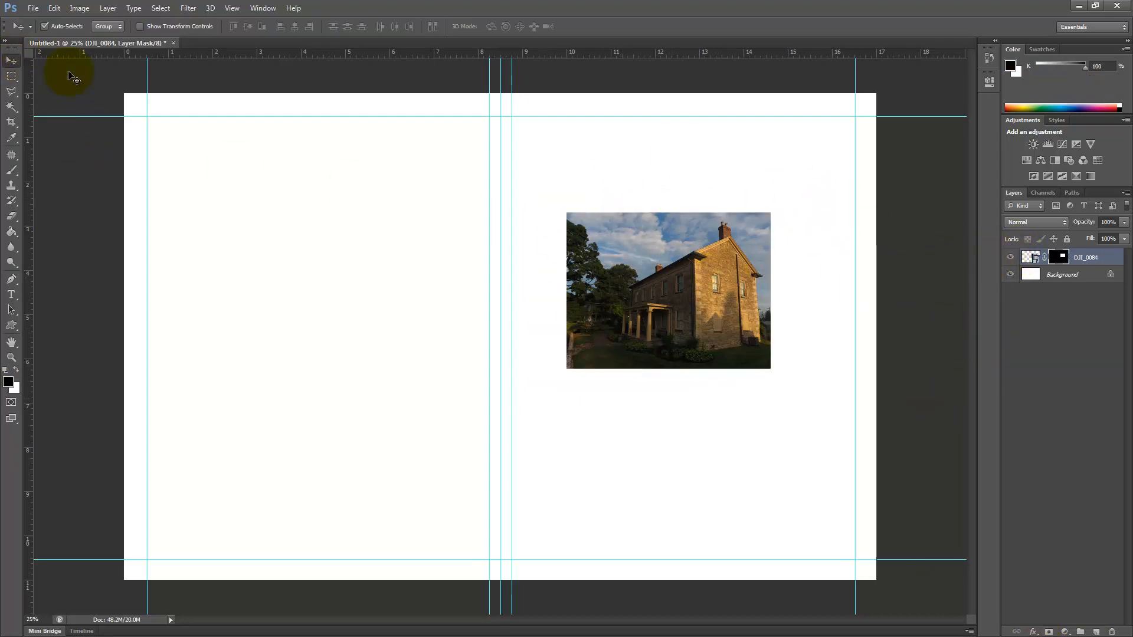
pyautogui.moveTo(711, 328); pyautogui.dragTo(721, 279)
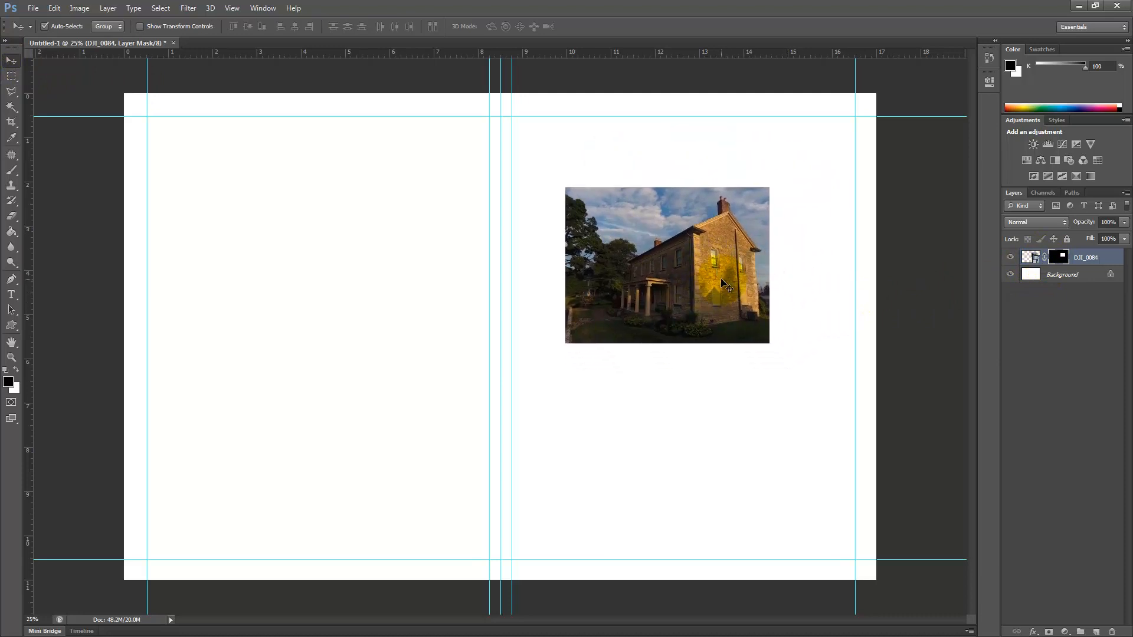
# - Scale the masked photo down to about 85.2% around its centre with Free Transform
pyautogui.hotkey('ctrl', 't')
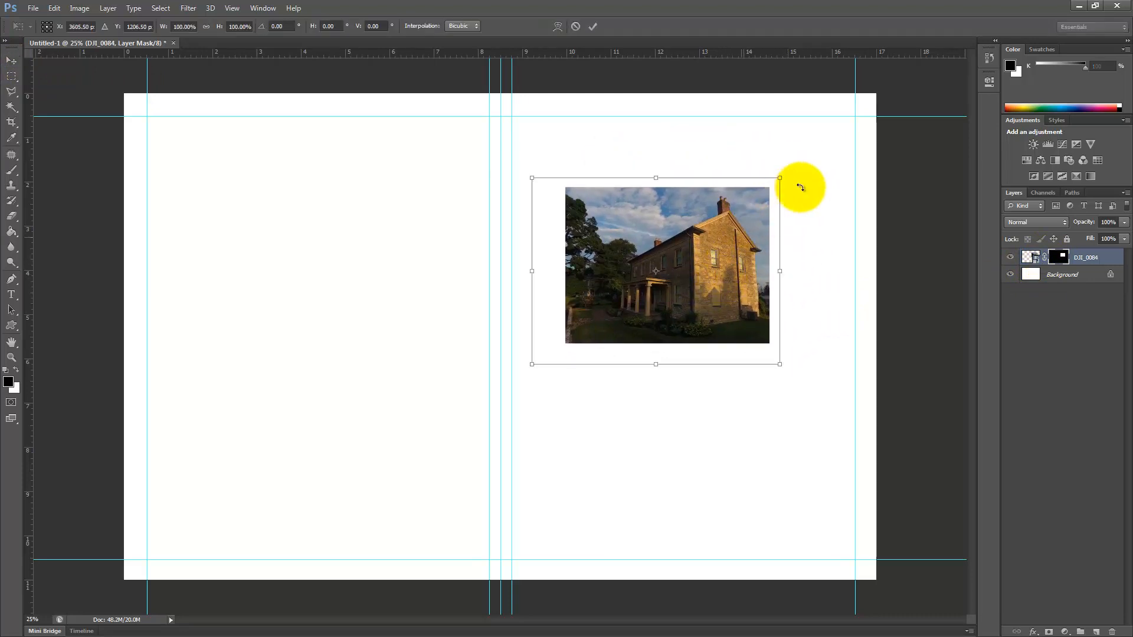
pyautogui.moveTo(773, 177)
pyautogui.mouseDown()
pyautogui.moveTo(727, 204)
pyautogui.moveTo(771, 172)
pyautogui.mouseUp()
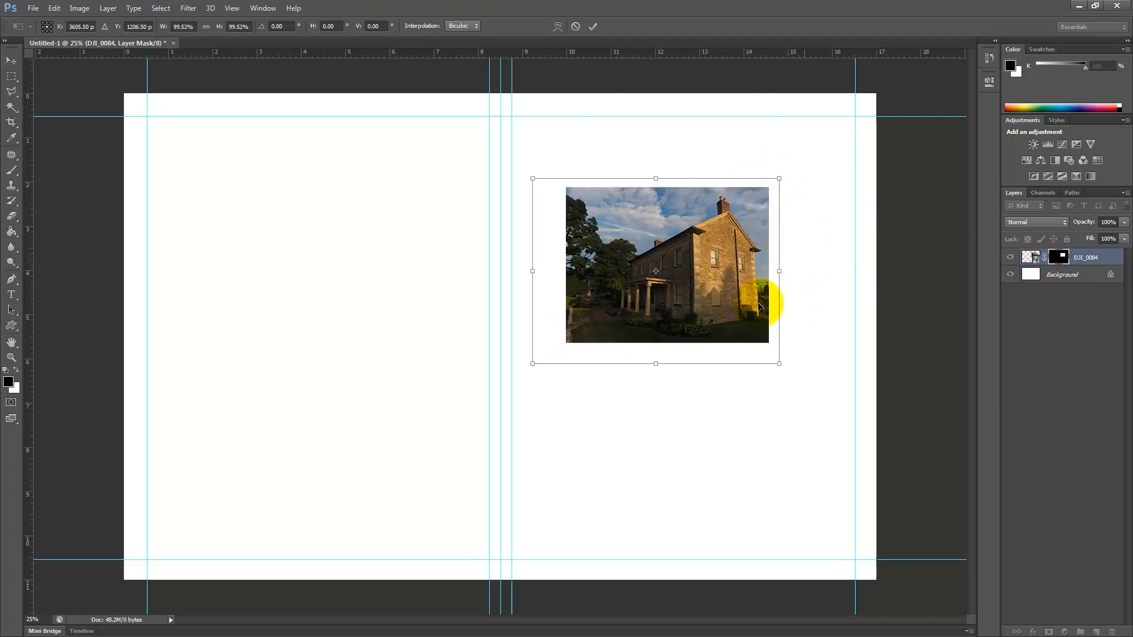
pyautogui.moveTo(534, 360); pyautogui.dragTo(550, 351)
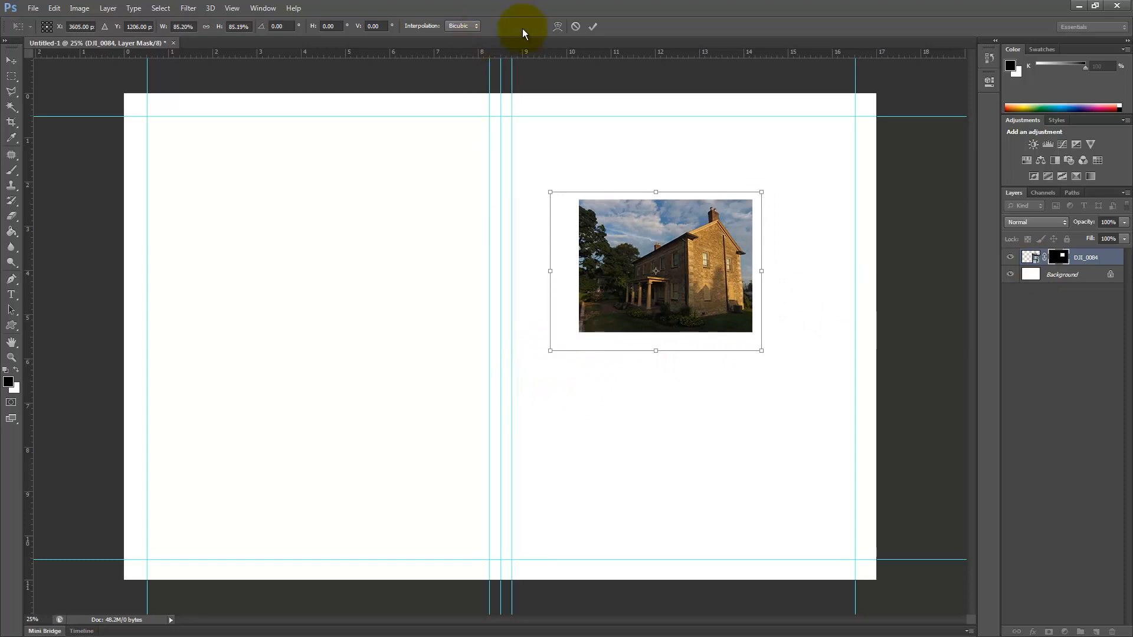
pyautogui.click(593, 26)
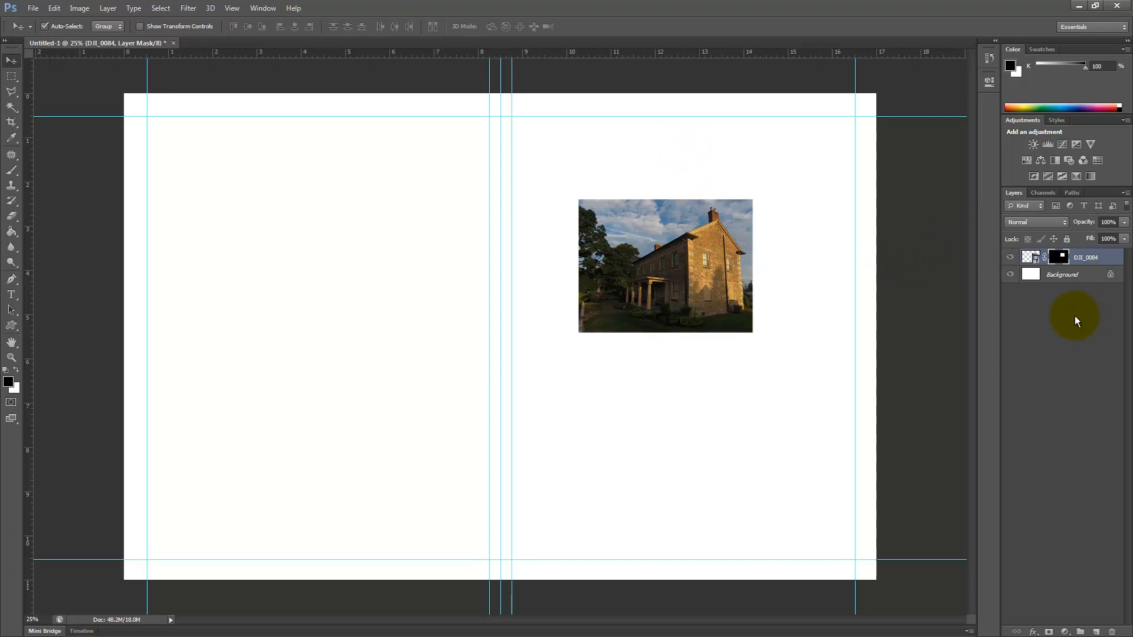
# - Undo the photo's scaling, its move and the layer mask
pyautogui.hotkey('ctrl', 'z')
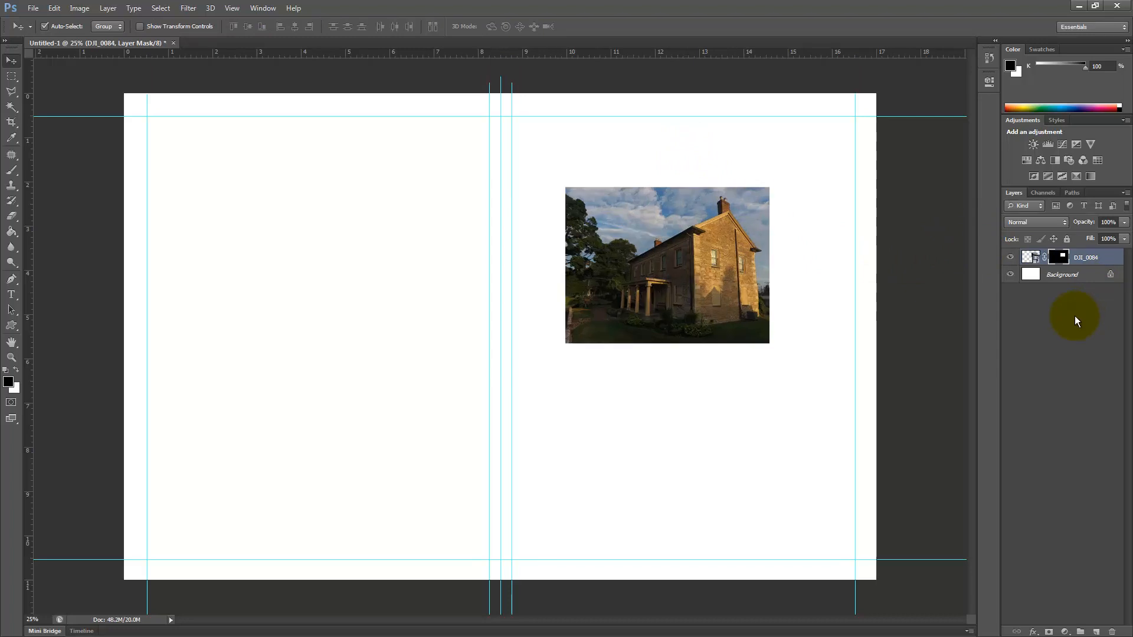
pyautogui.hotkey('ctrl', 'alt', 'z')
pyautogui.hotkey('ctrl', 'alt', 'z')
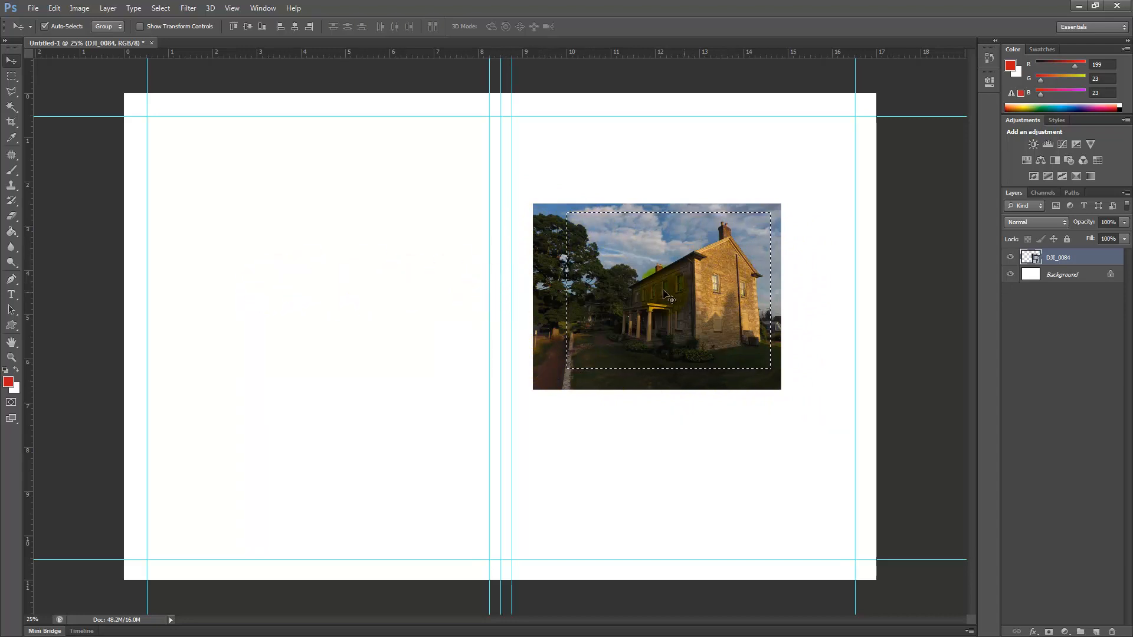
# - Try to delete the selected area from the photo's smart object layer
pyautogui.press('Delete')
pyautogui.click(568, 244)
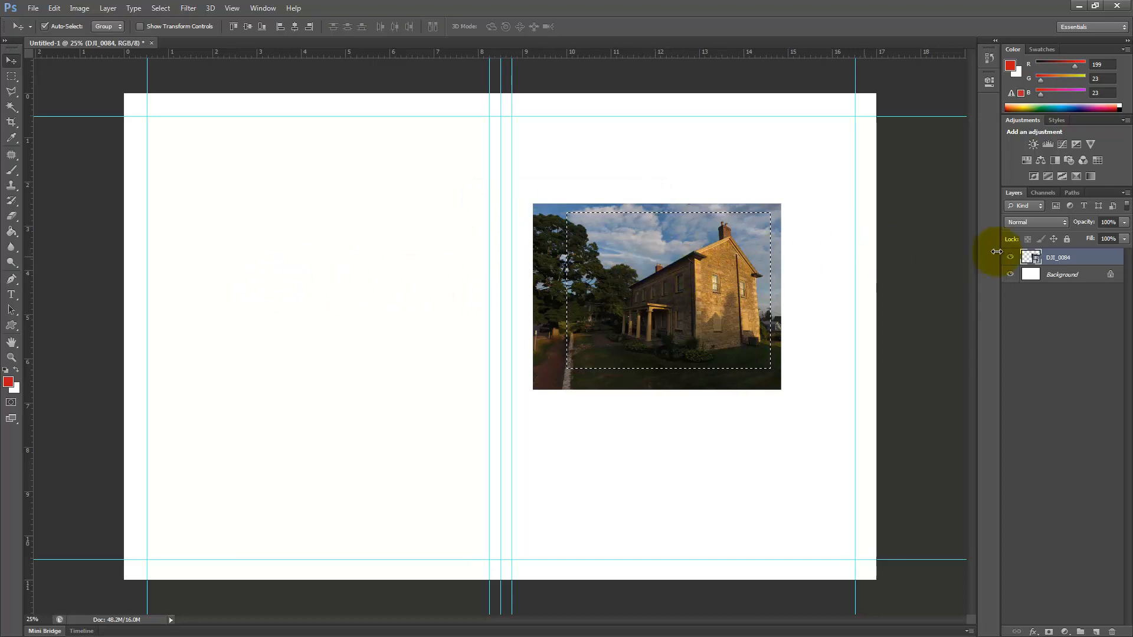
# - Rasterize the DJI_0084 layer and delete the selected area from the photo
pyautogui.rightClick(1093, 258)
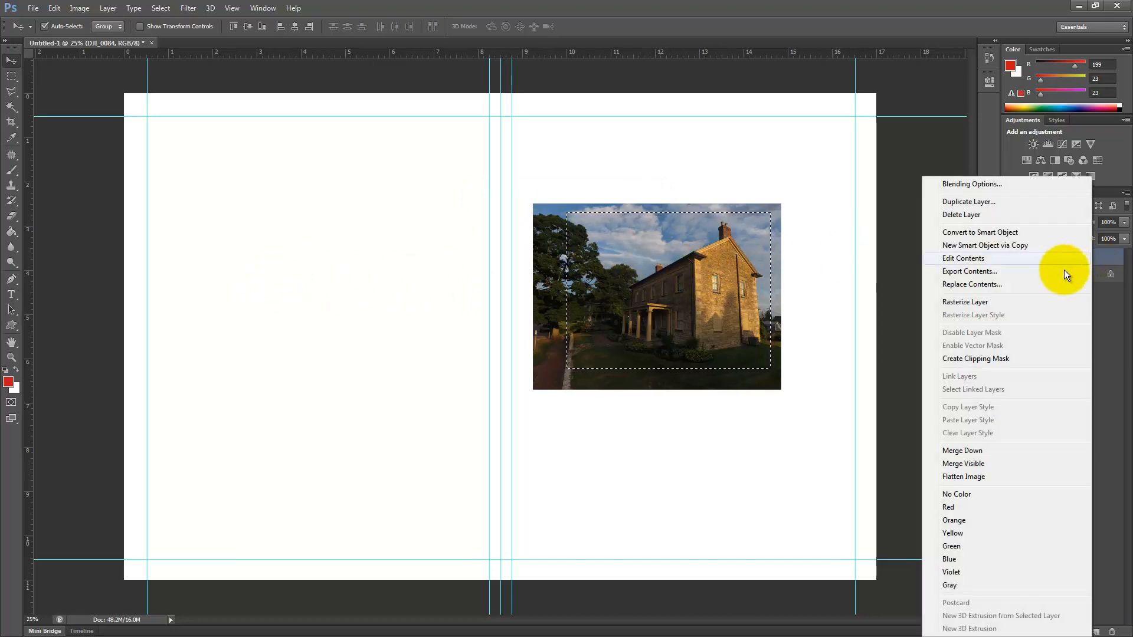
pyautogui.click(989, 303)
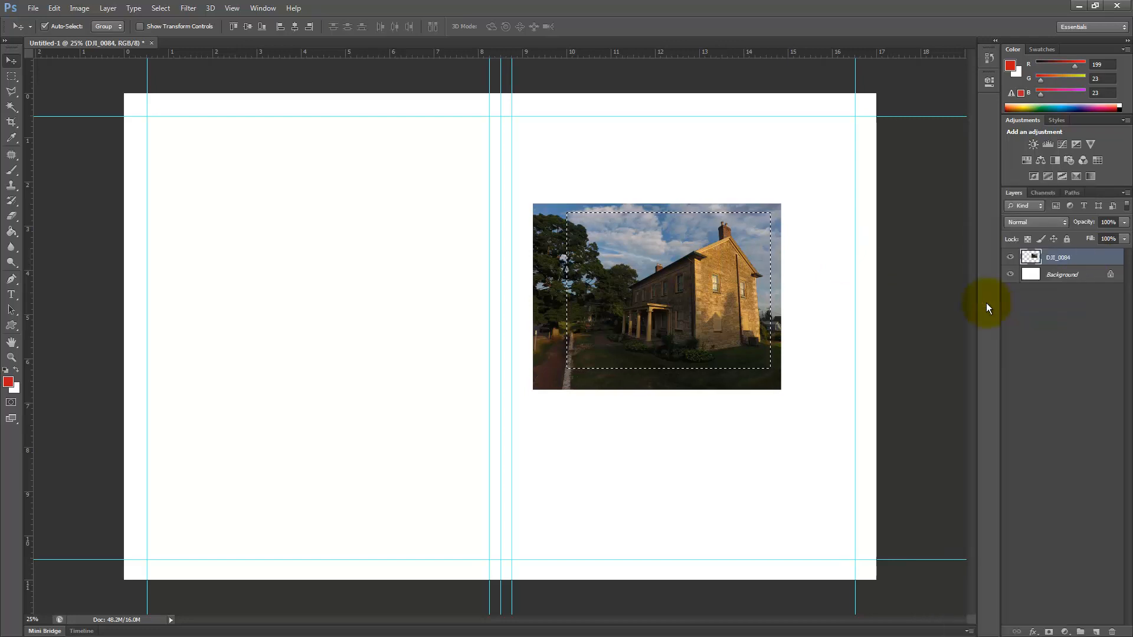
pyautogui.press('Delete')
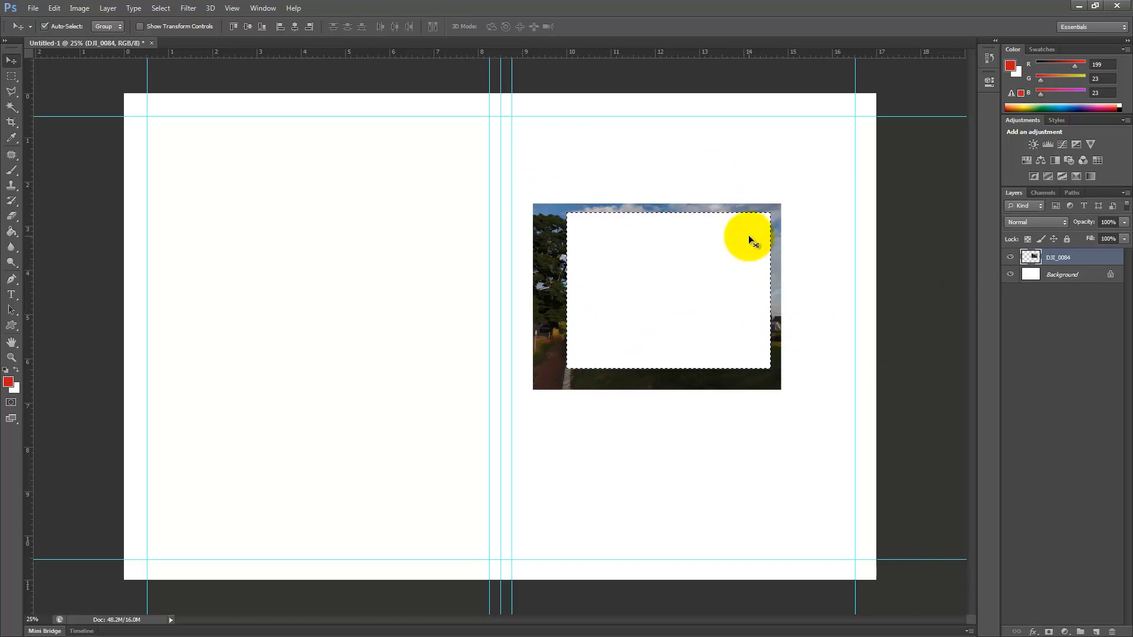
# - Undo the deletion inside the selection, invert the selection to delete the photo's outer edges, and deselect
pyautogui.hotkey('ctrl', 'z')
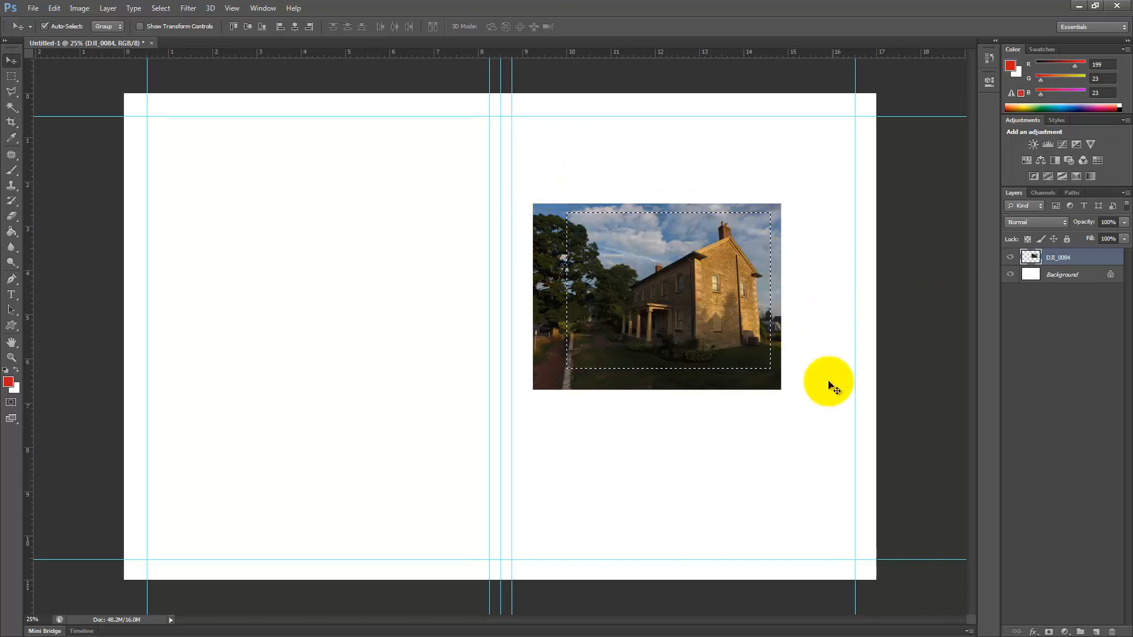
pyautogui.click(161, 8)
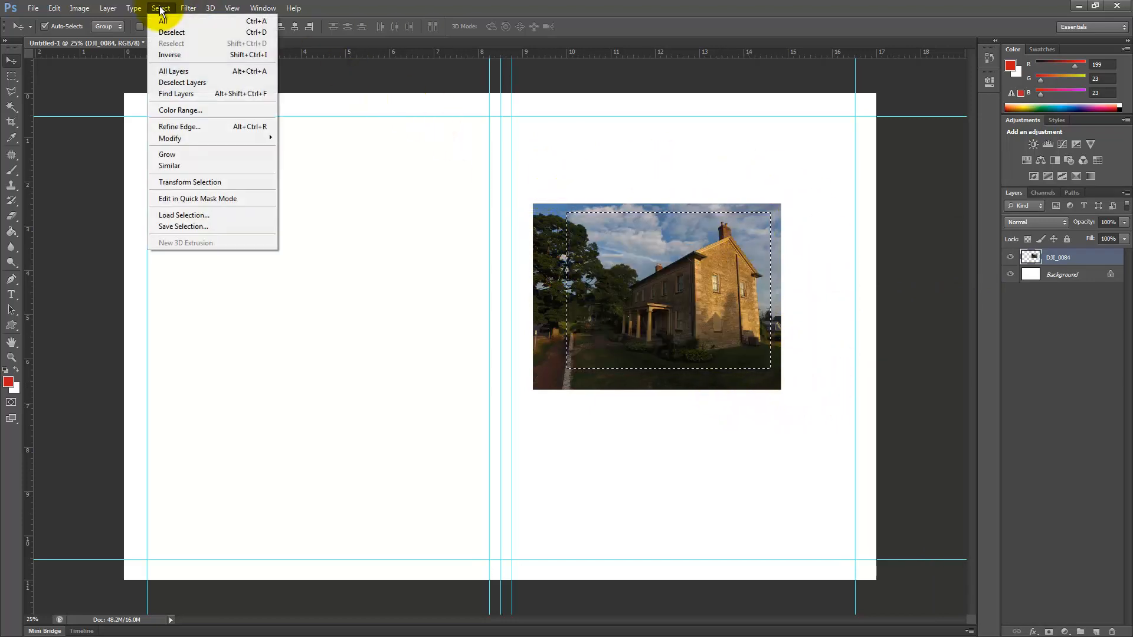
pyautogui.click(173, 54)
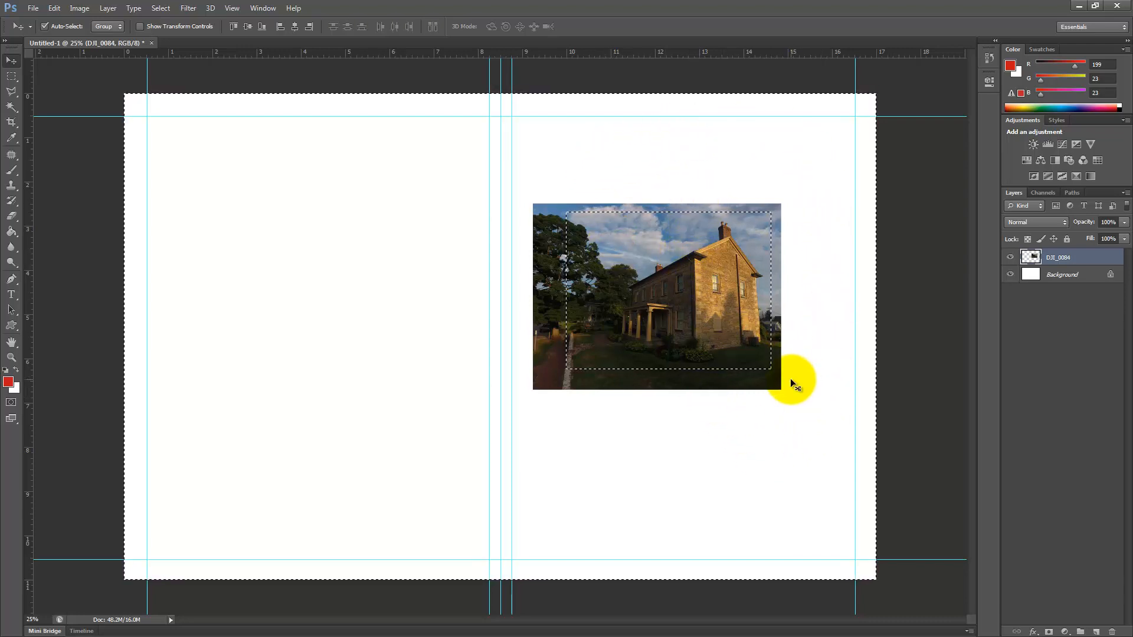
pyautogui.press('Delete')
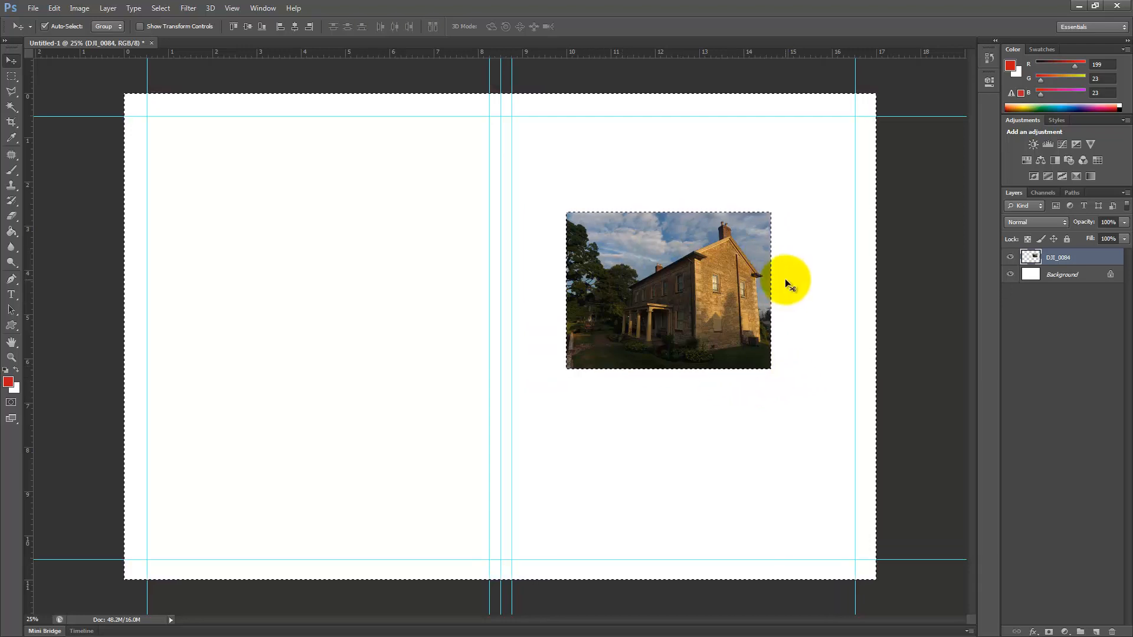
pyautogui.hotkey('ctrl', 'd')
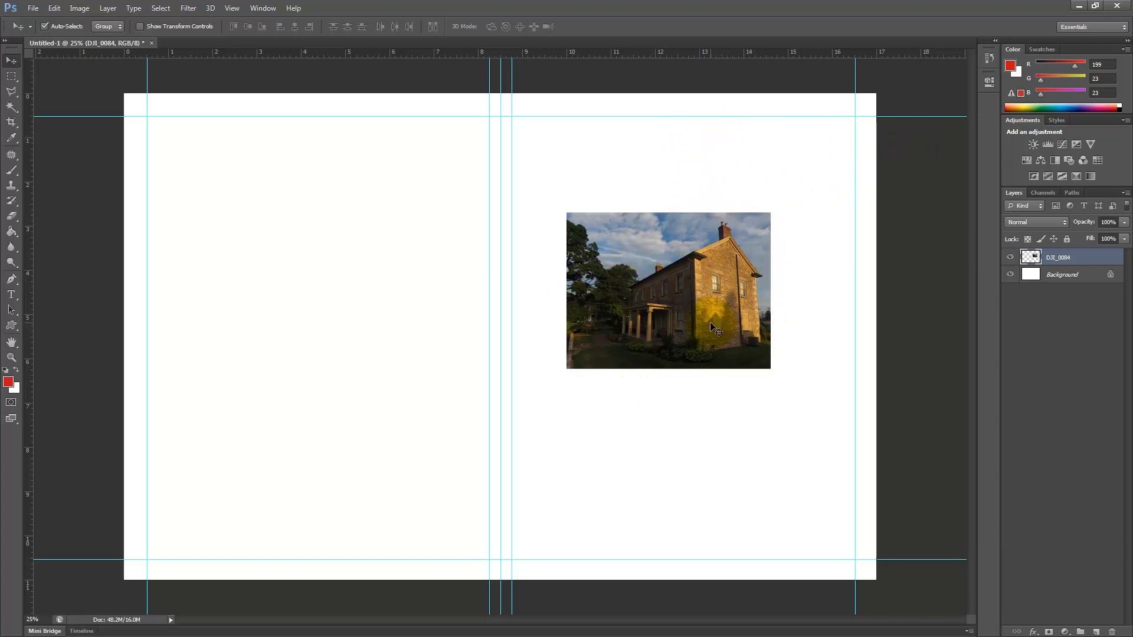
# - Undo the deletion of the photo's outer edges and clear the selection
pyautogui.hotkey('ctrl', 'alt', 'z')
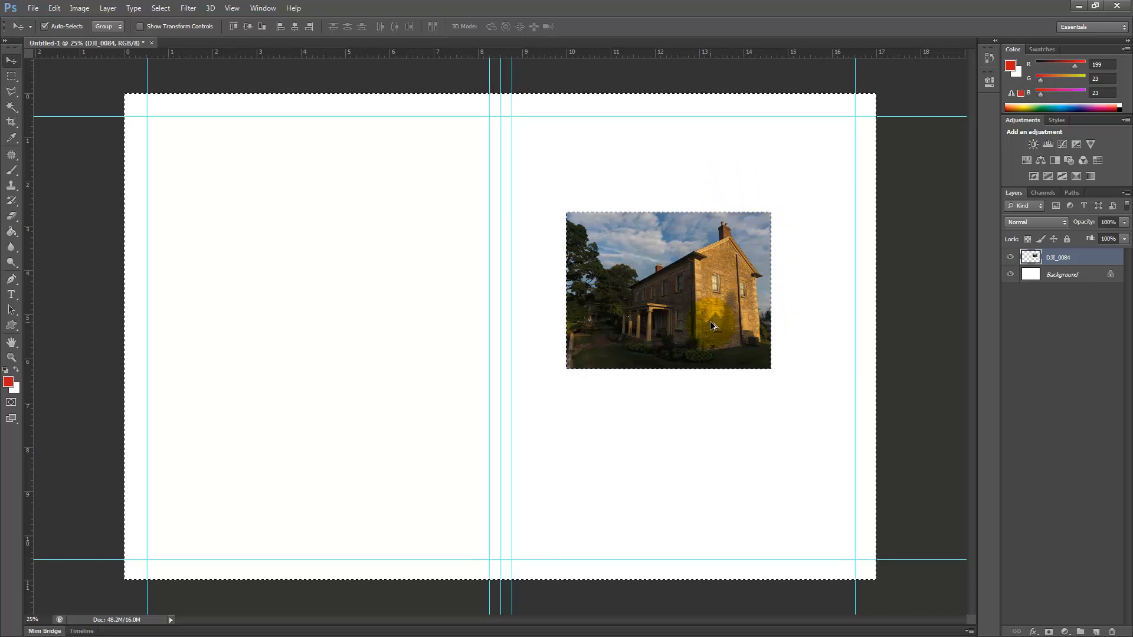
pyautogui.hotkey('ctrl', 'alt', 'z')
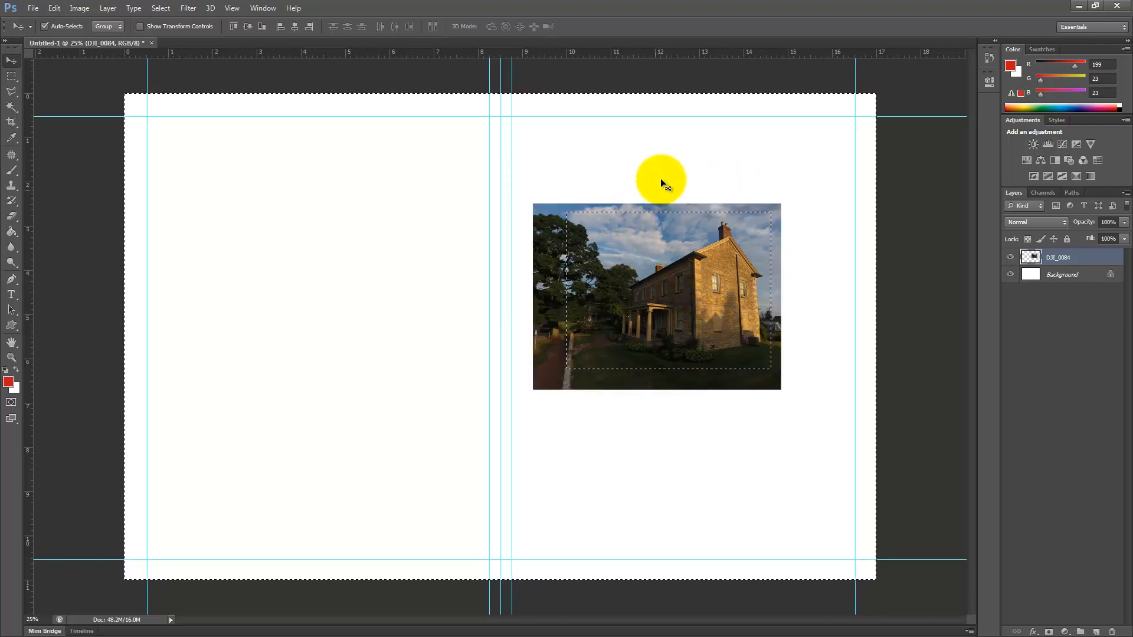
pyautogui.hotkey('ctrl', 'd')
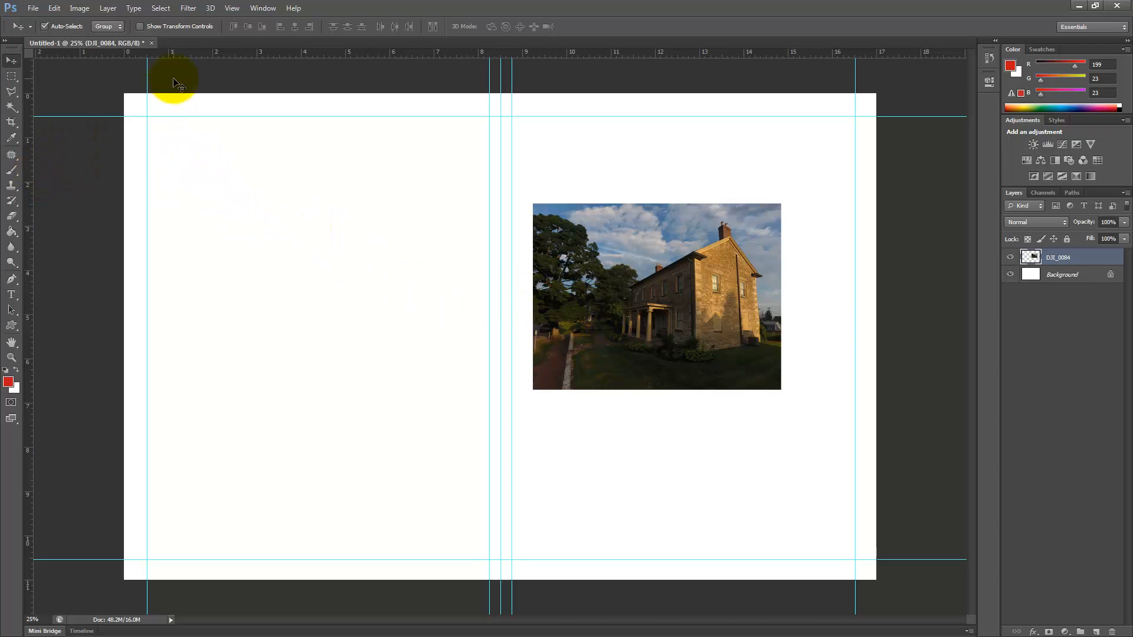
# - Set the Rectangular Marquee feather to 10 px and draw a selection around the house within the photo's edges
pyautogui.click(11, 75)
pyautogui.moveTo(576, 214); pyautogui.dragTo(770, 365)
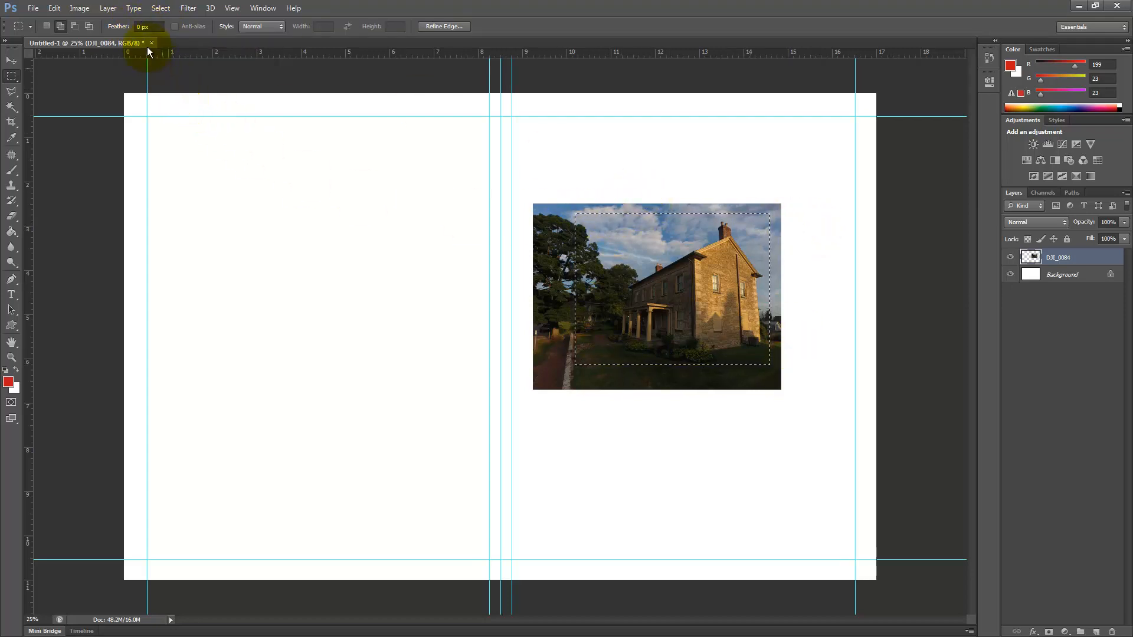
pyautogui.click(551, 207)
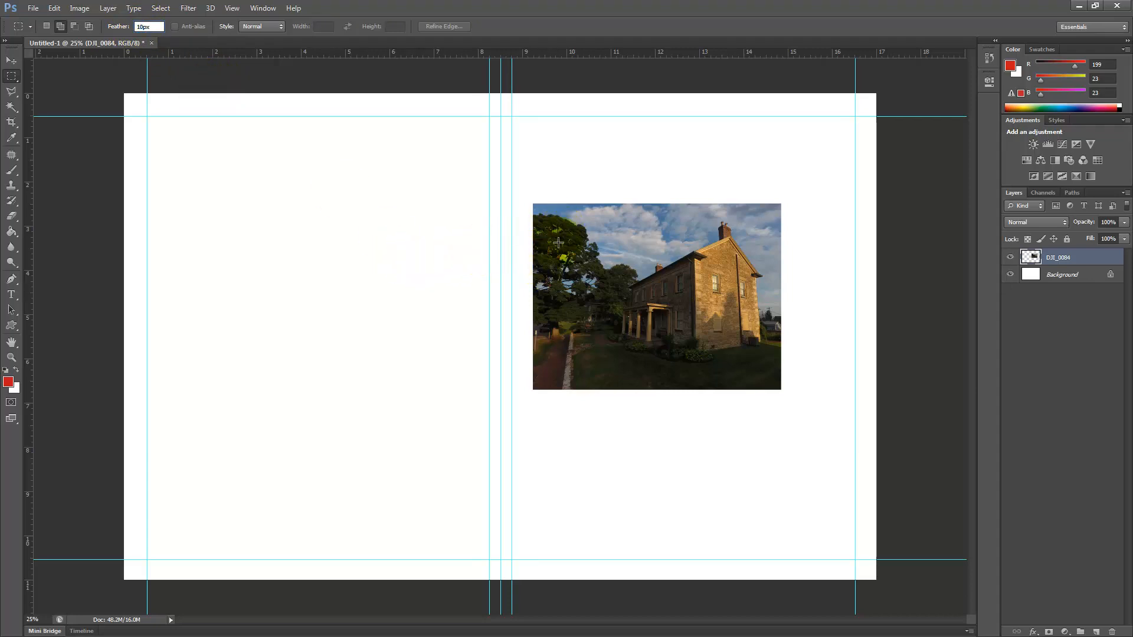
pyautogui.press('Return')
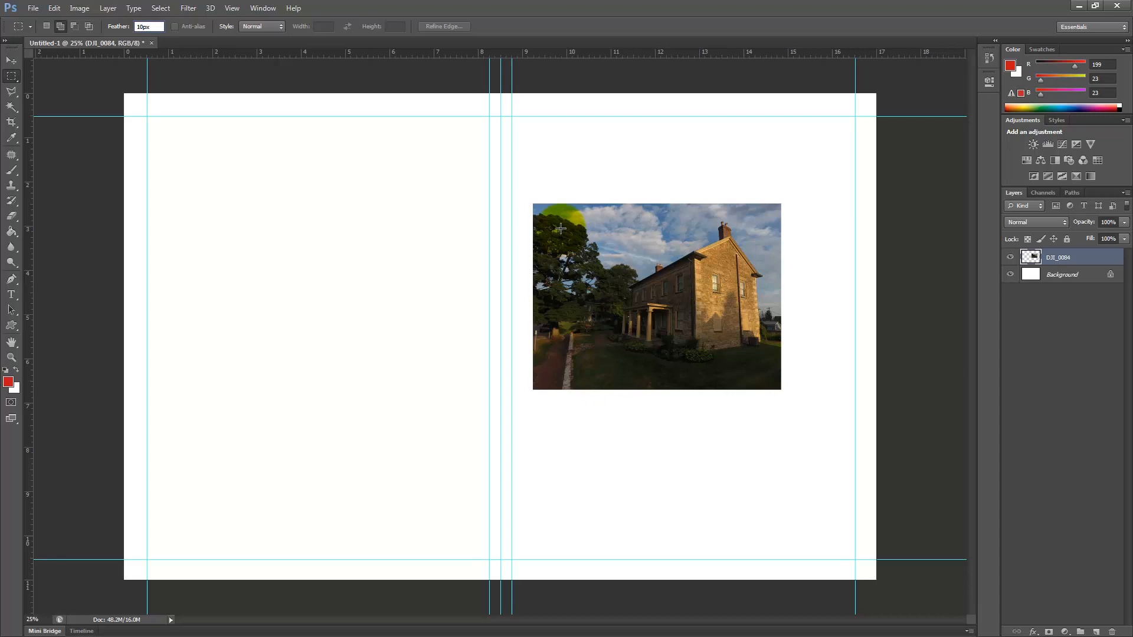
pyautogui.moveTo(564, 222); pyautogui.dragTo(768, 366)
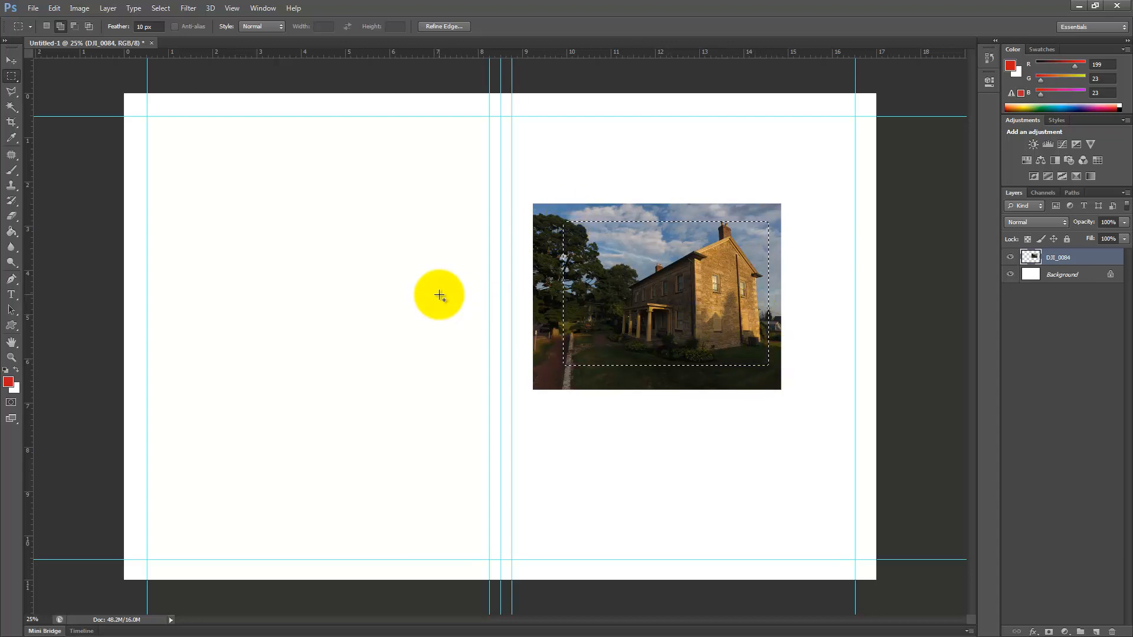
# - Invert the feathered selection, delete the photo's outer area and deselect to inspect the softened edges
pyautogui.click(160, 8)
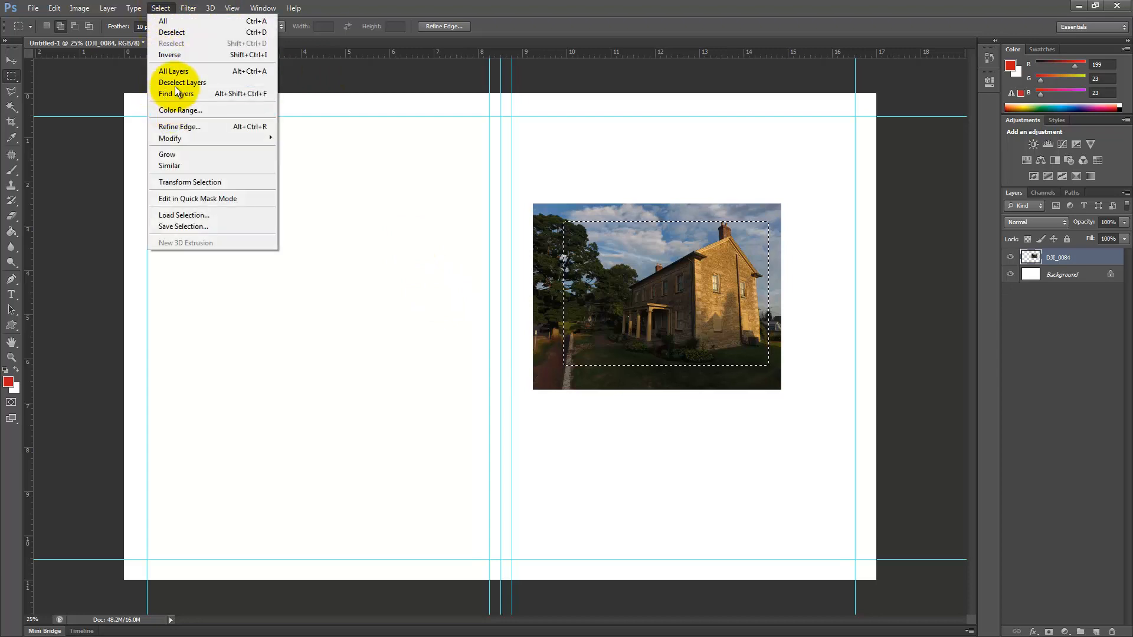
pyautogui.click(178, 55)
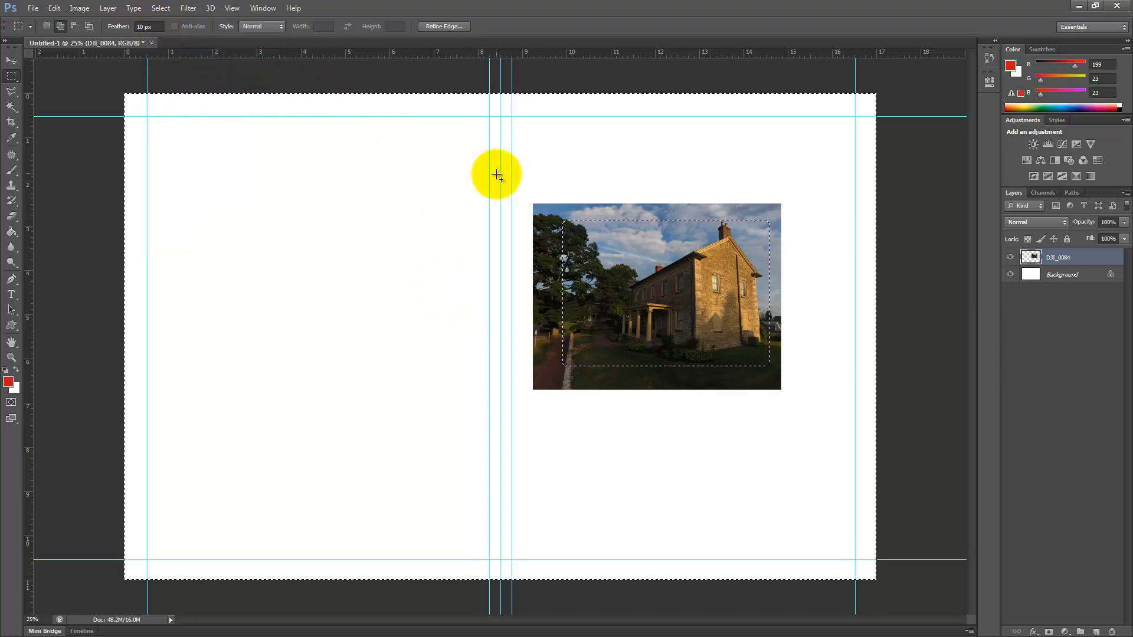
pyautogui.press('Delete')
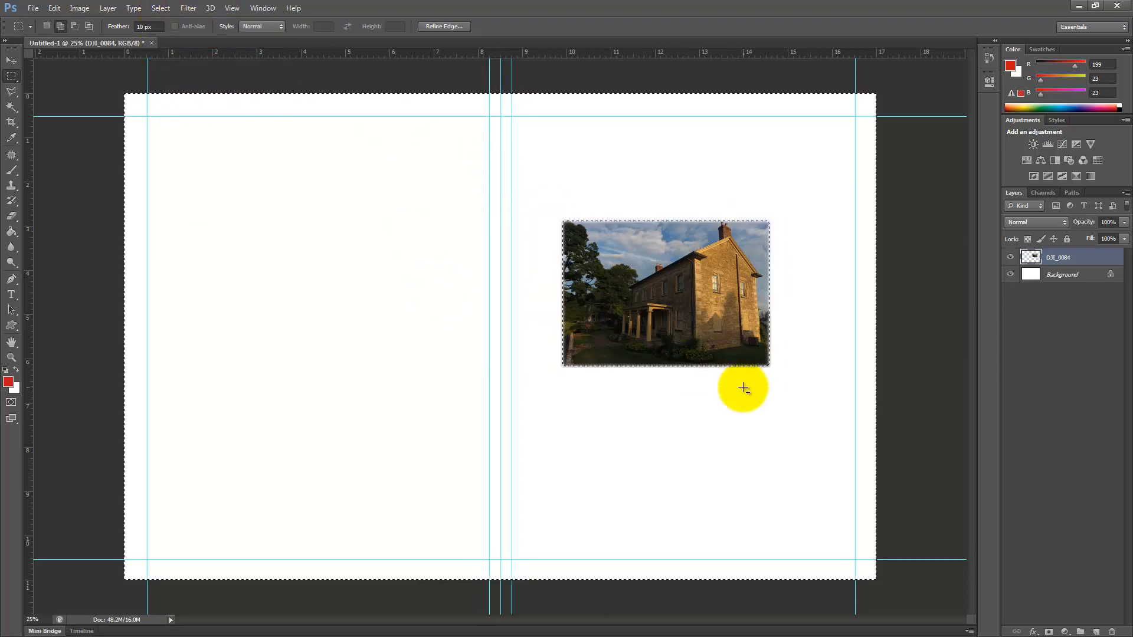
pyautogui.hotkey('ctrl', 'd')
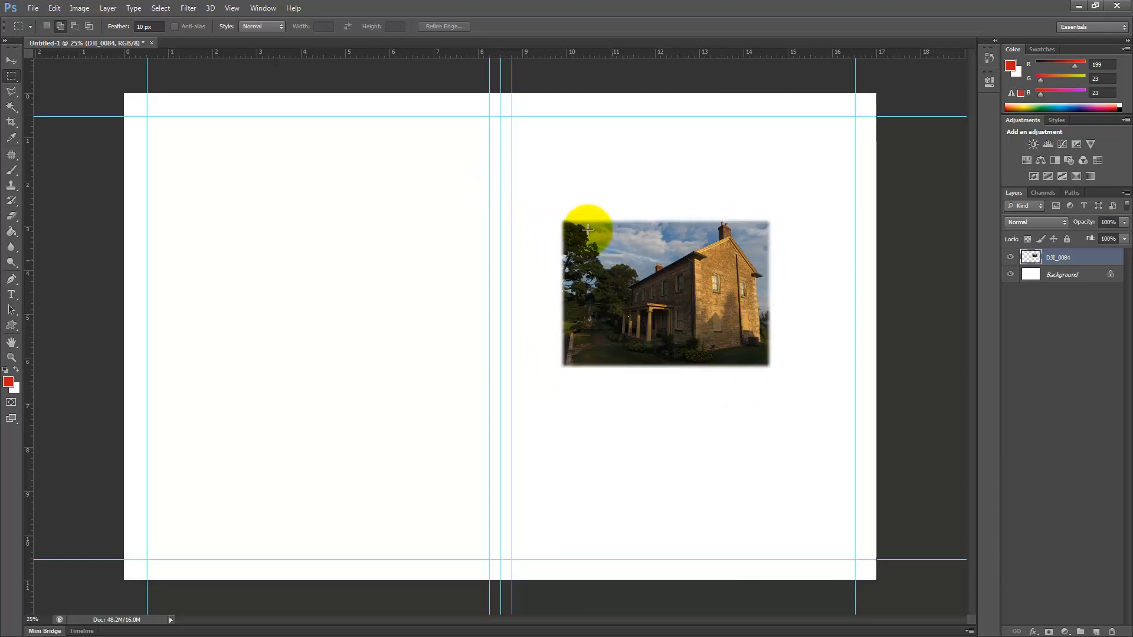
pyautogui.hotkey('ctrl', '+')
pyautogui.hotkey('ctrl', '+')
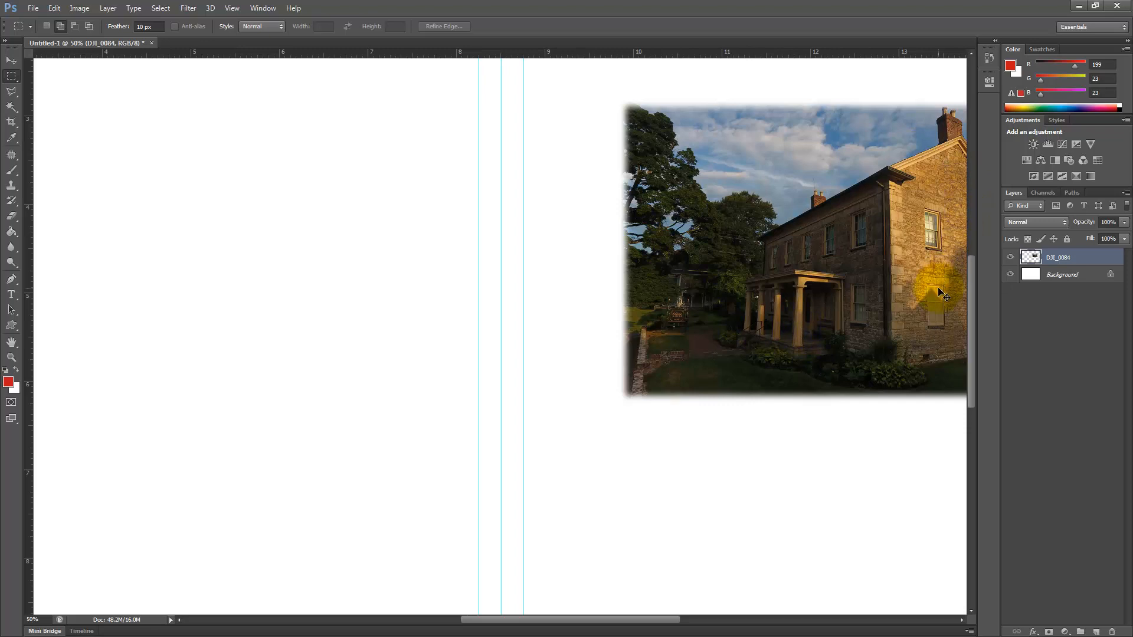
pyautogui.hotkey('ctrl', '-')
pyautogui.hotkey('ctrl', '-')
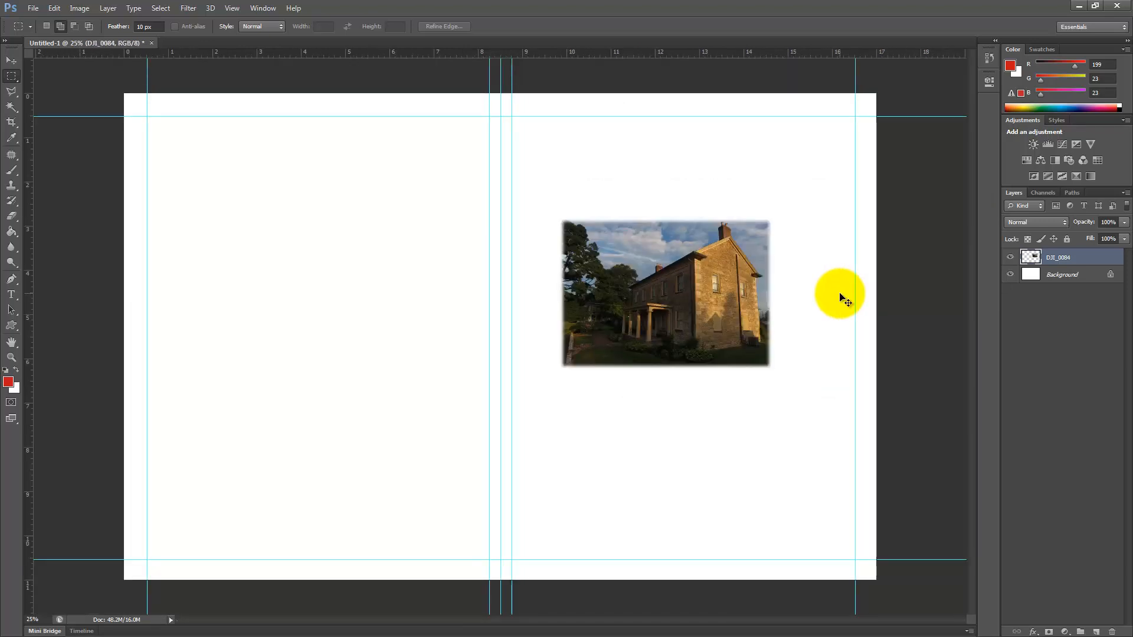
# - Undo the feathered deletion and the inversion, back to the rectangular selection around the house
pyautogui.hotkey('ctrl', 'alt', 'z')
pyautogui.hotkey('ctrl', 'alt', 'z')
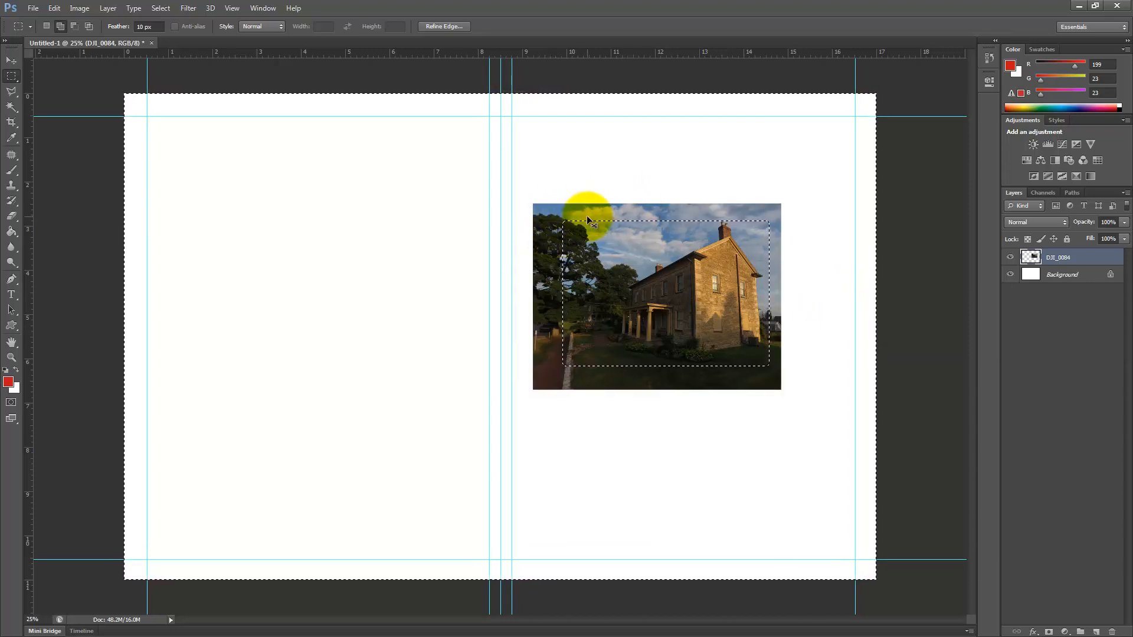
pyautogui.press('Delete')
pyautogui.hotkey('ctrl', 'alt', 'z')
pyautogui.hotkey('ctrl', 'alt', 'z')
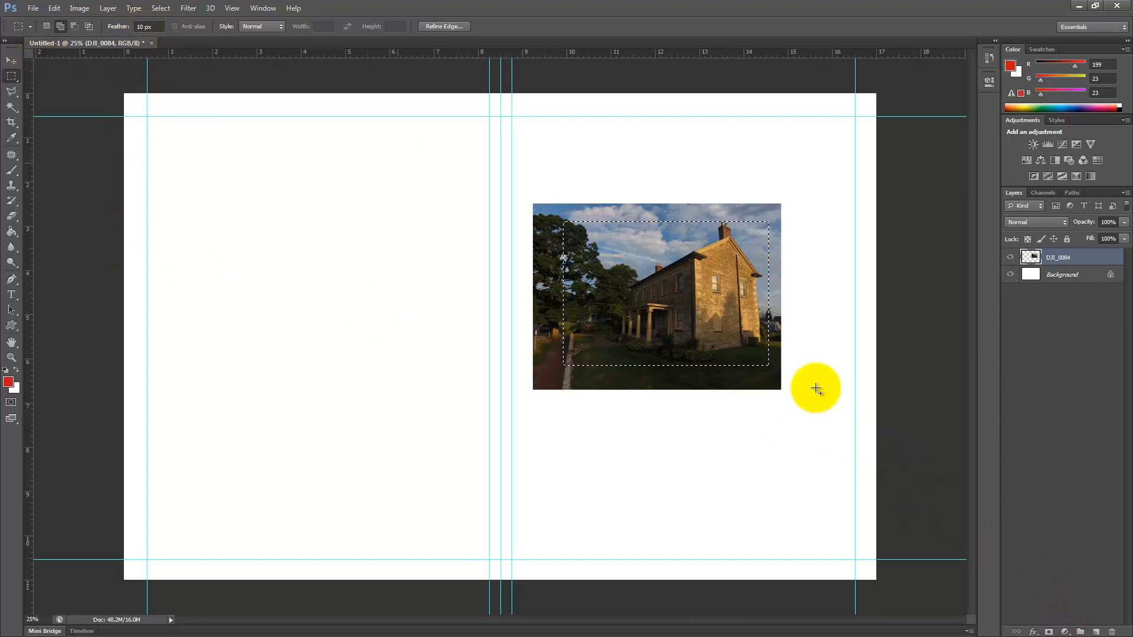
# - Try a layer mask made from the feathered selection on the DJI_0084 layer, undo it and deselect
pyautogui.click(1049, 632)
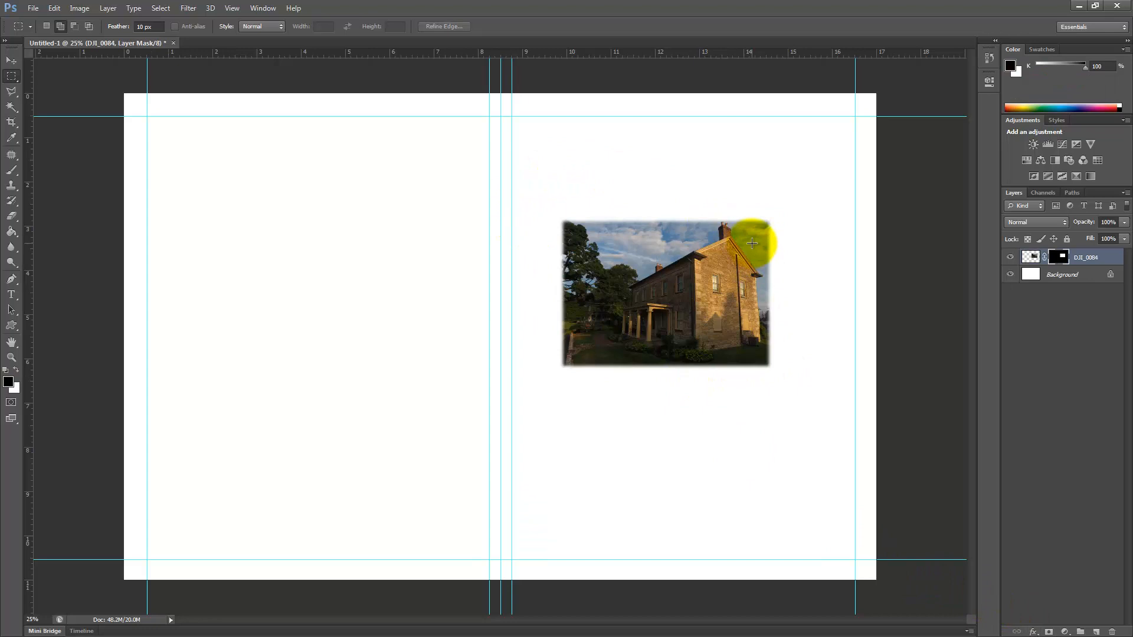
pyautogui.hotkey('ctrl', 'z')
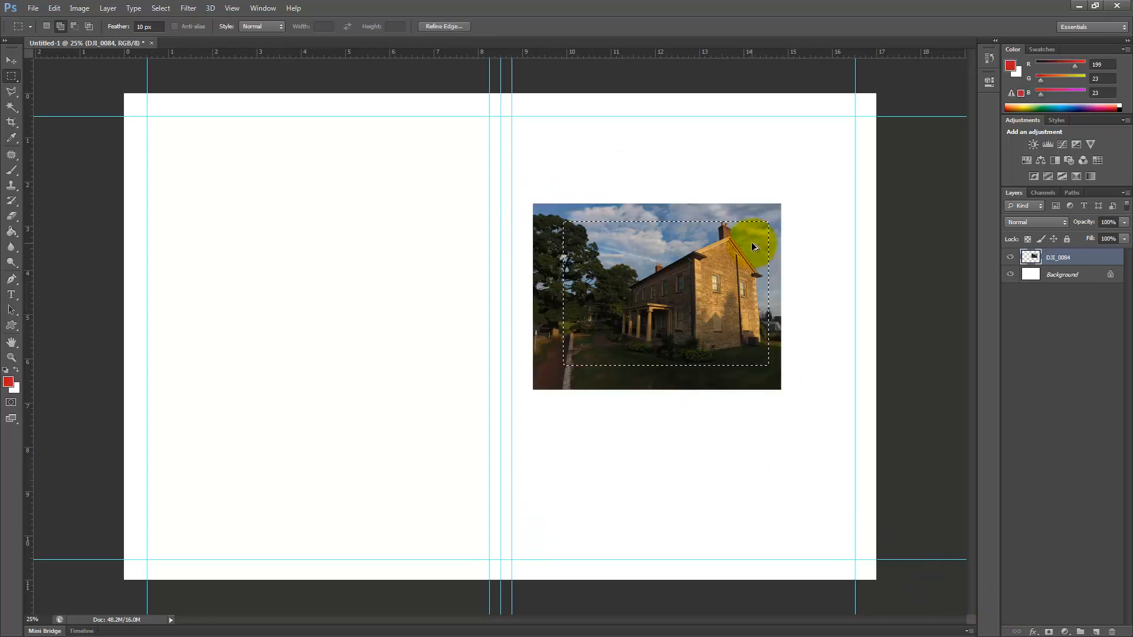
pyautogui.click(752, 243)
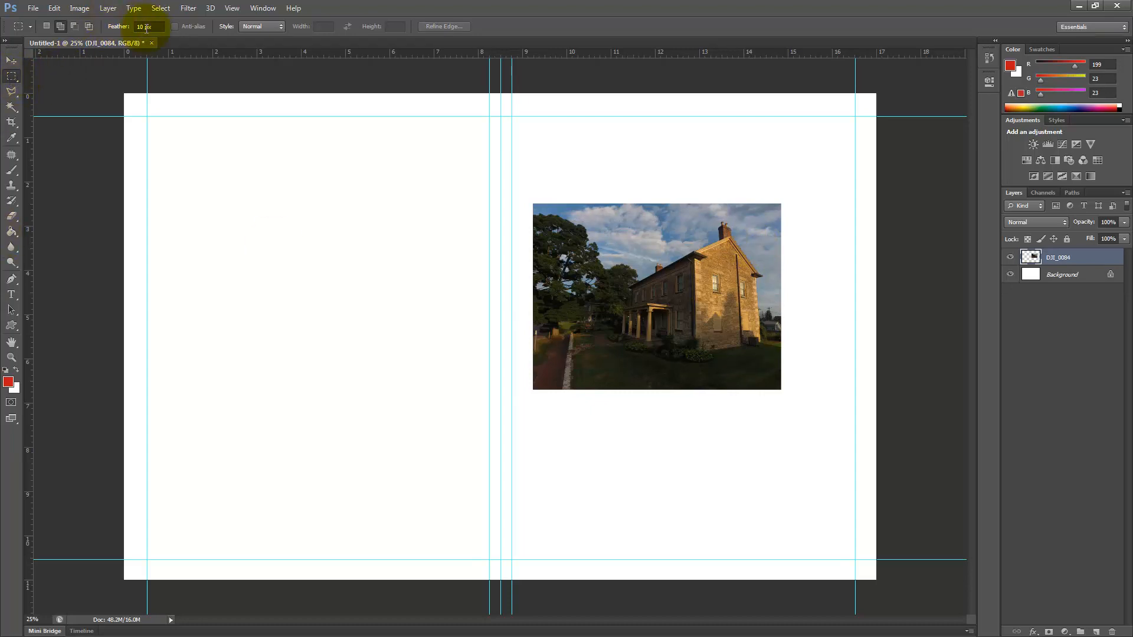
# - Set the marquee feather to 0 px and draw a rectangular selection around the house inside the photo's edges
pyautogui.moveTo(145, 26); pyautogui.dragTo(133, 32)
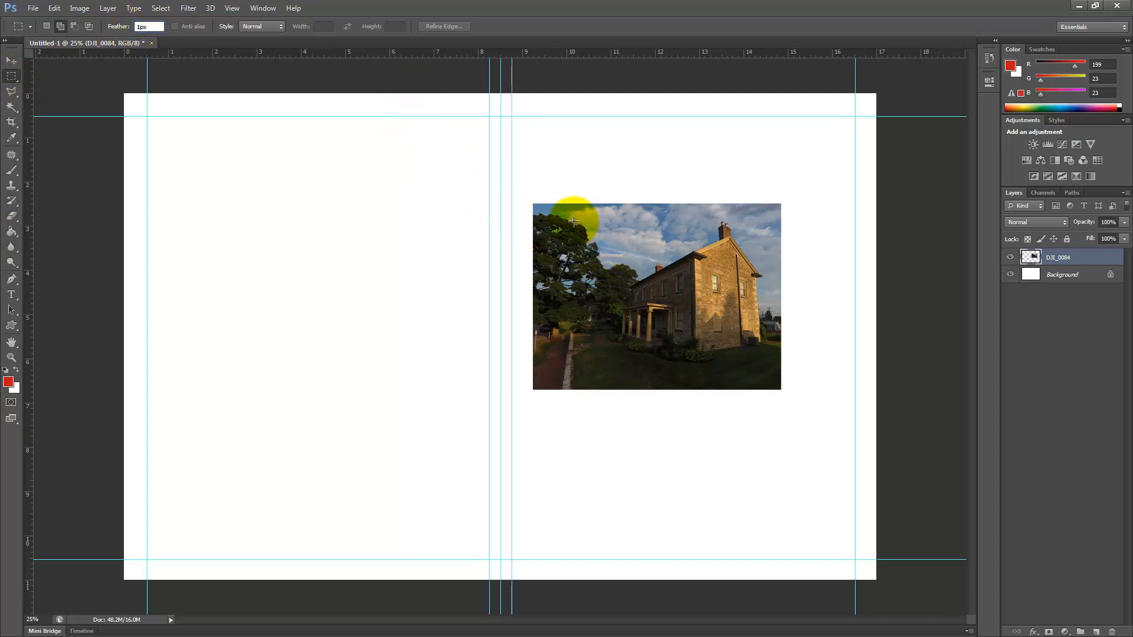
pyautogui.write('0')
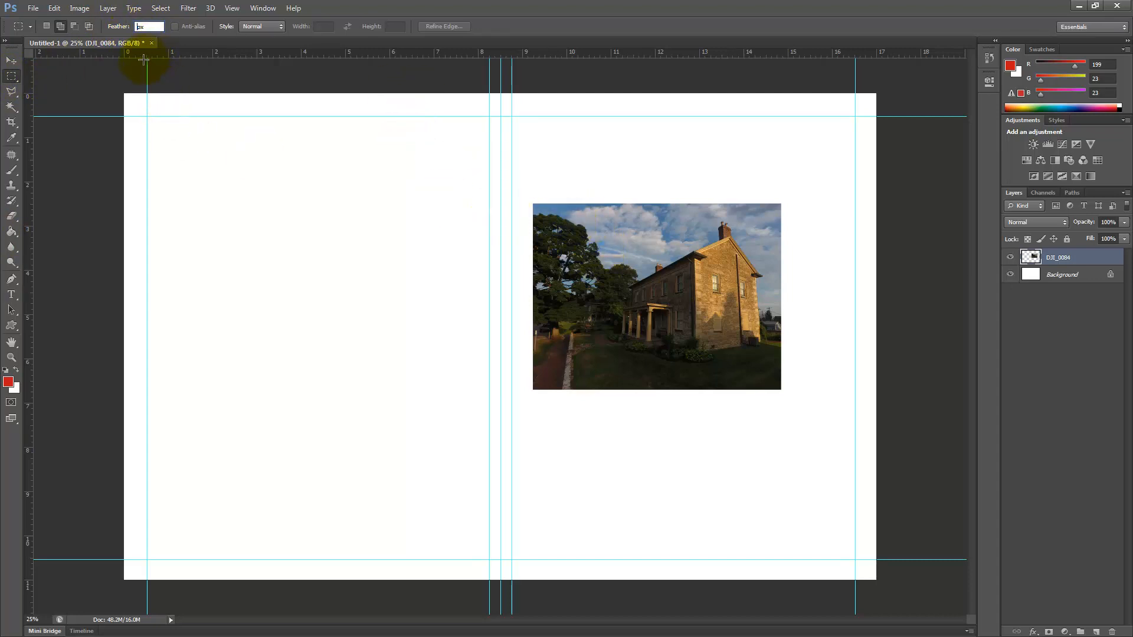
pyautogui.moveTo(572, 221); pyautogui.dragTo(768, 364)
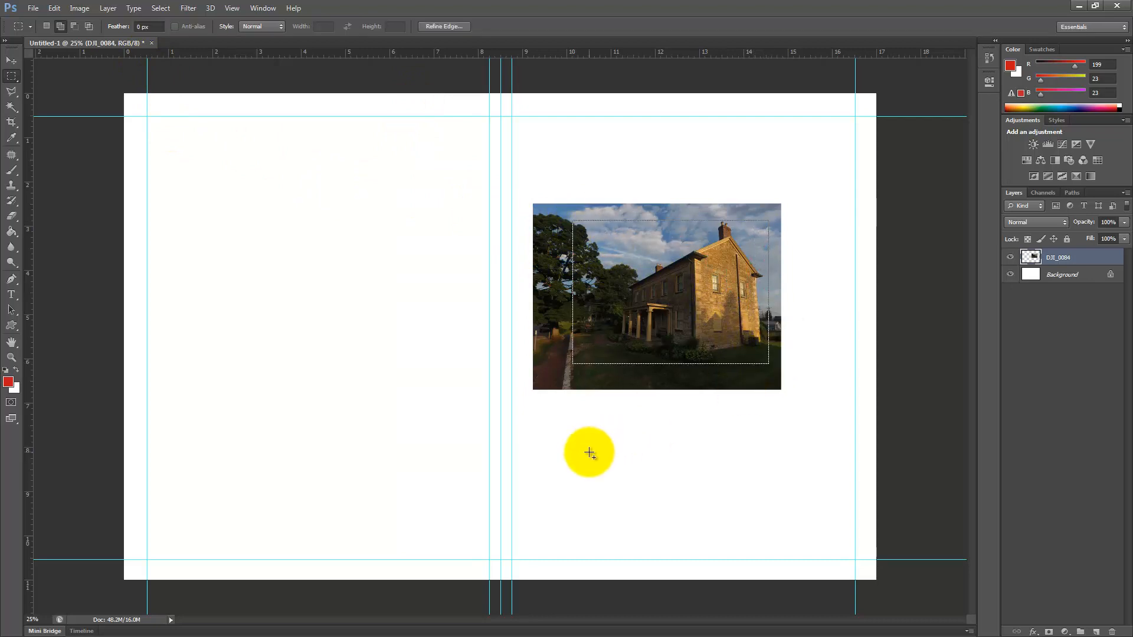
pyautogui.click(590, 452)
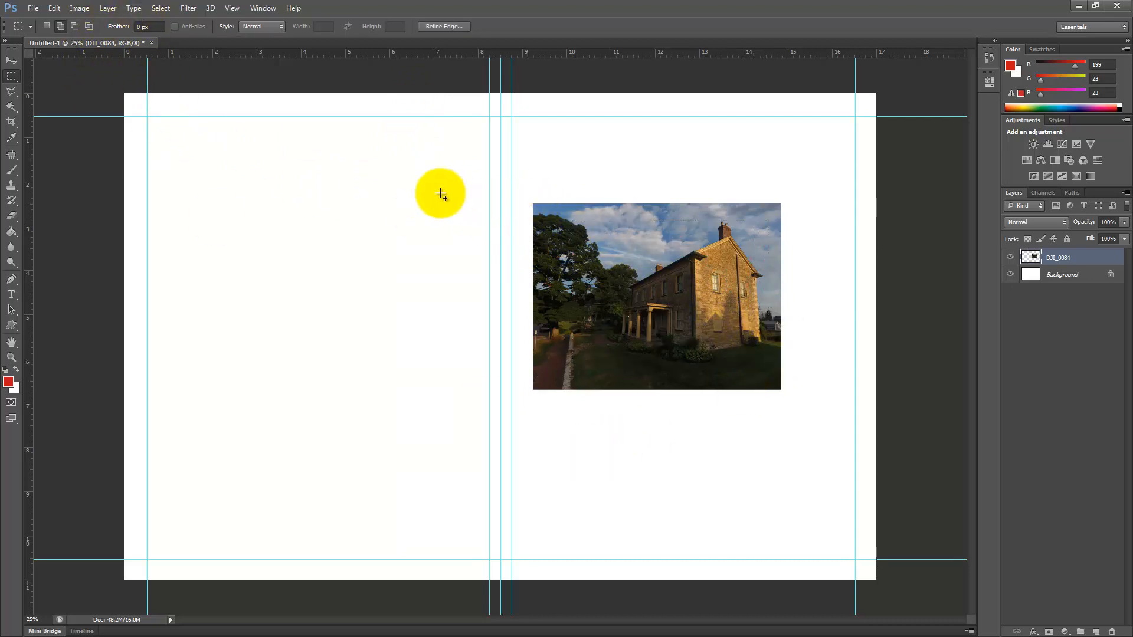
# - Feather the existing selection by 10 pixels and add a layer mask from it to the DJI_0084 layer
pyautogui.click(160, 8)
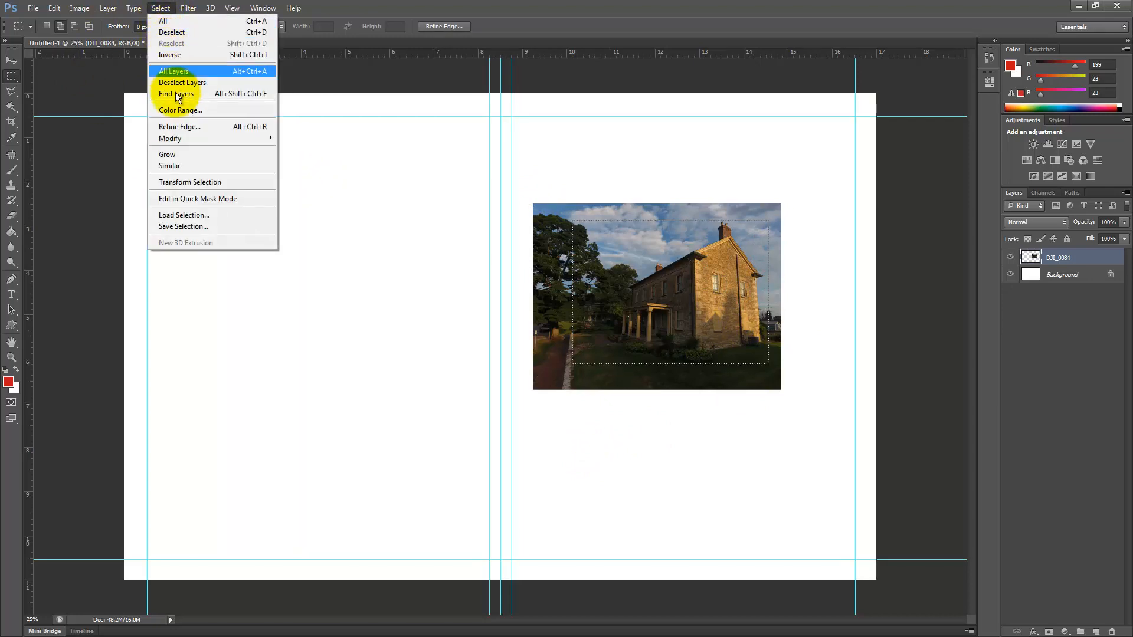
pyautogui.moveTo(182, 139)
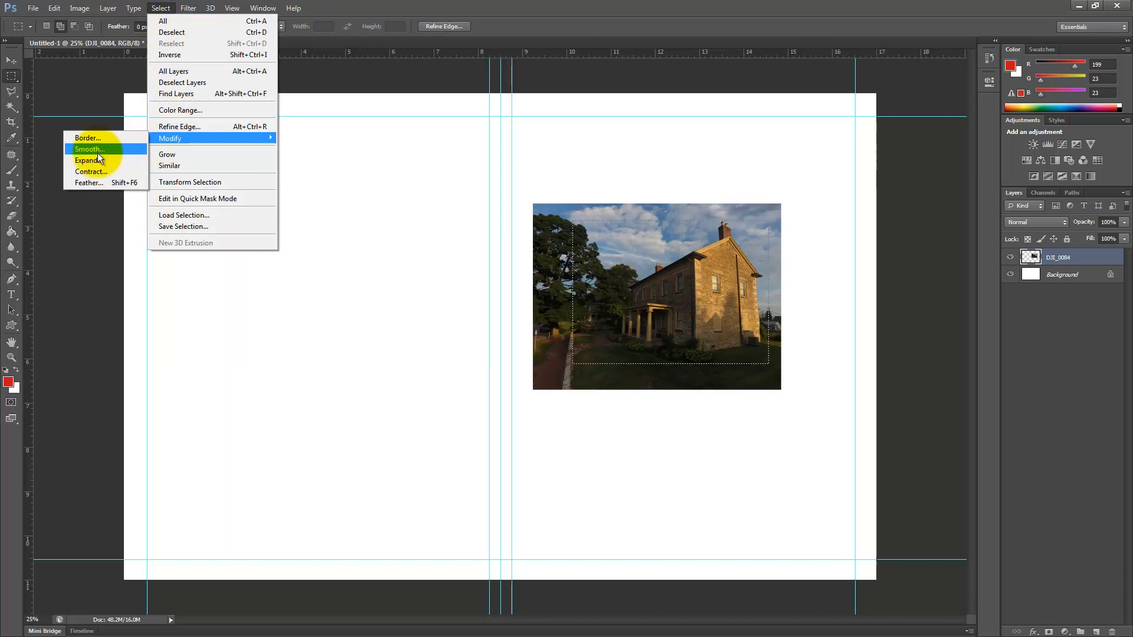
pyautogui.click(94, 182)
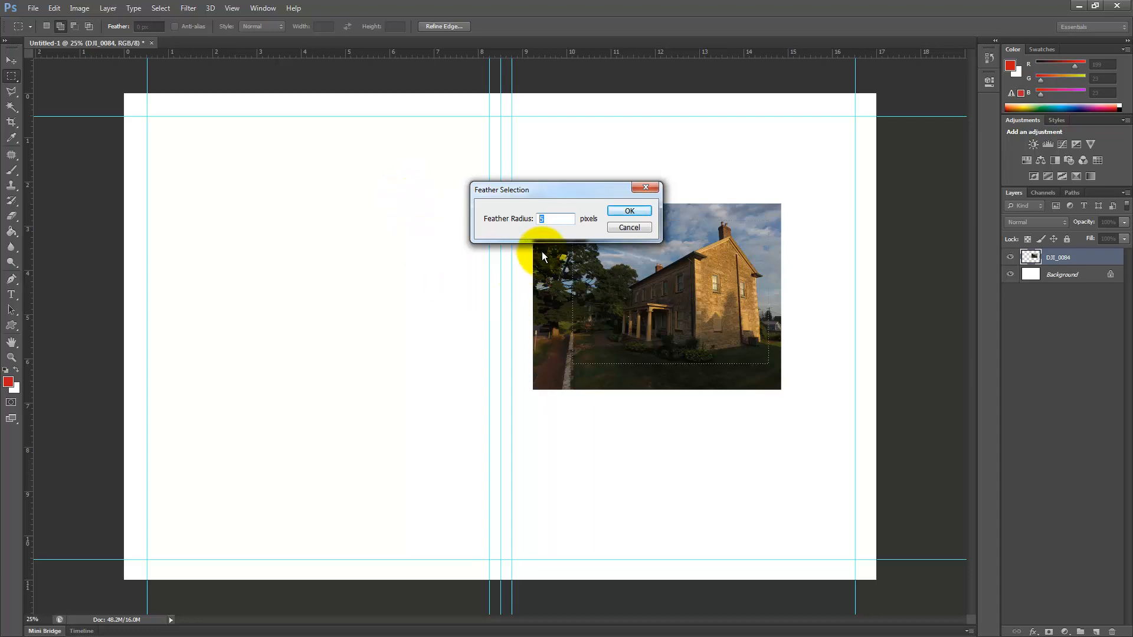
pyautogui.write('10')
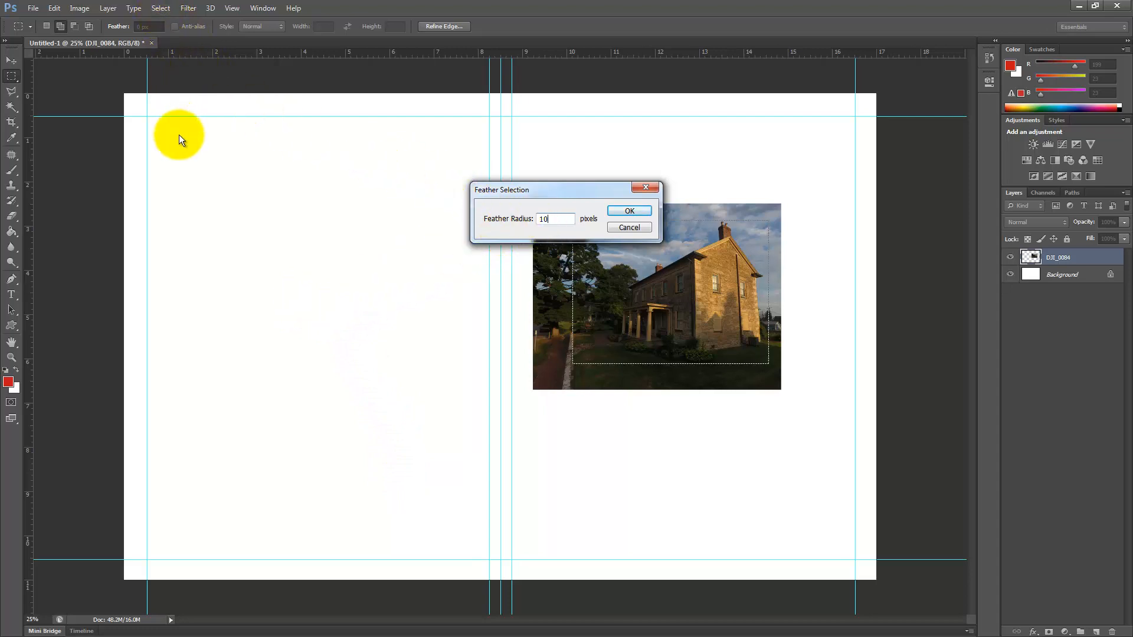
pyautogui.click(638, 210)
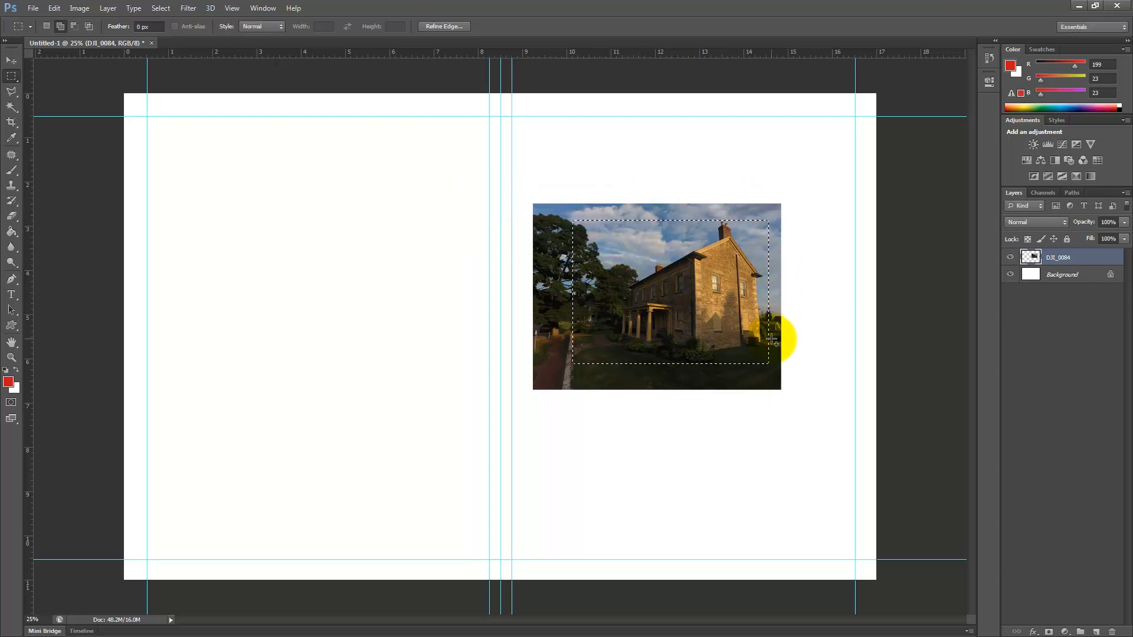
pyautogui.click(1048, 632)
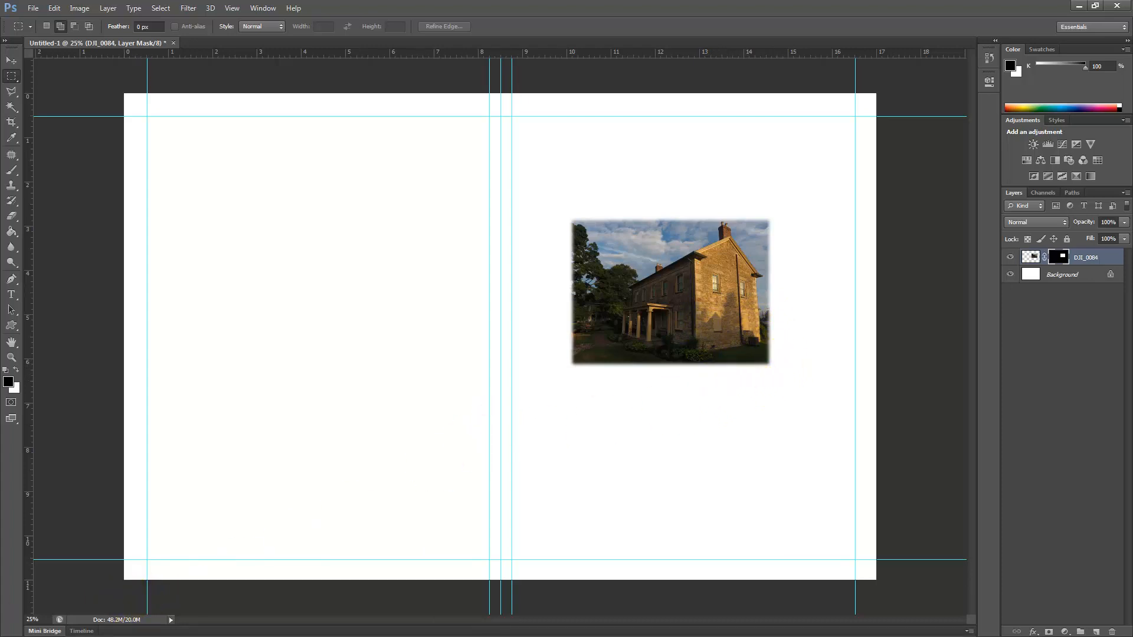
# - Move the masked photo up towards the centre fold and scale it to about 70.94% with Free Transform
pyautogui.click(11, 60)
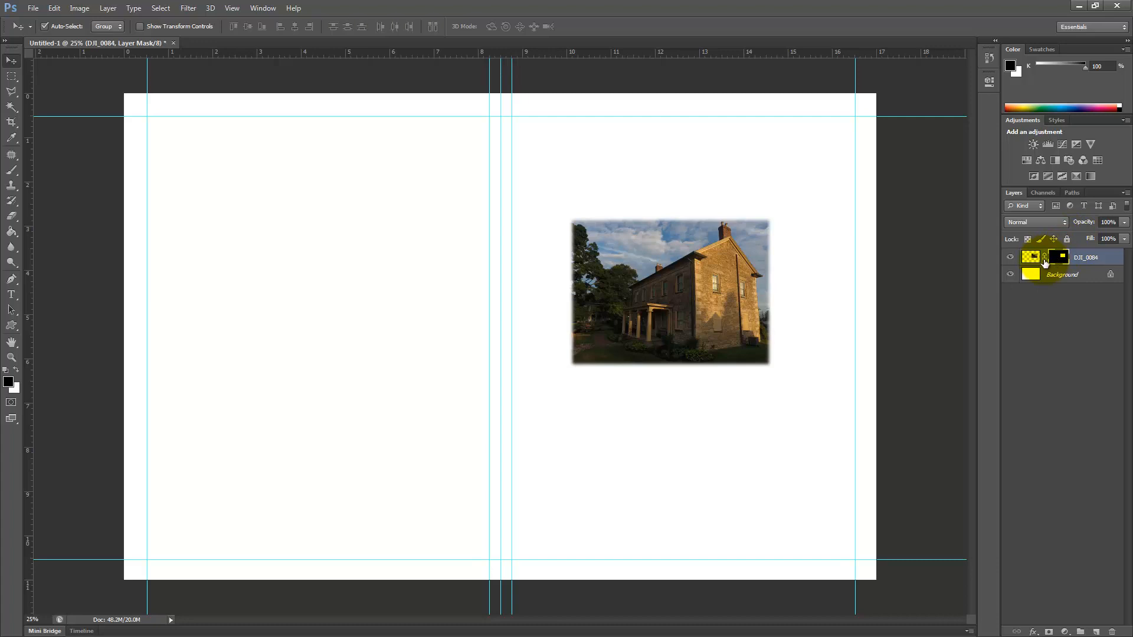
pyautogui.moveTo(708, 318); pyautogui.dragTo(672, 276)
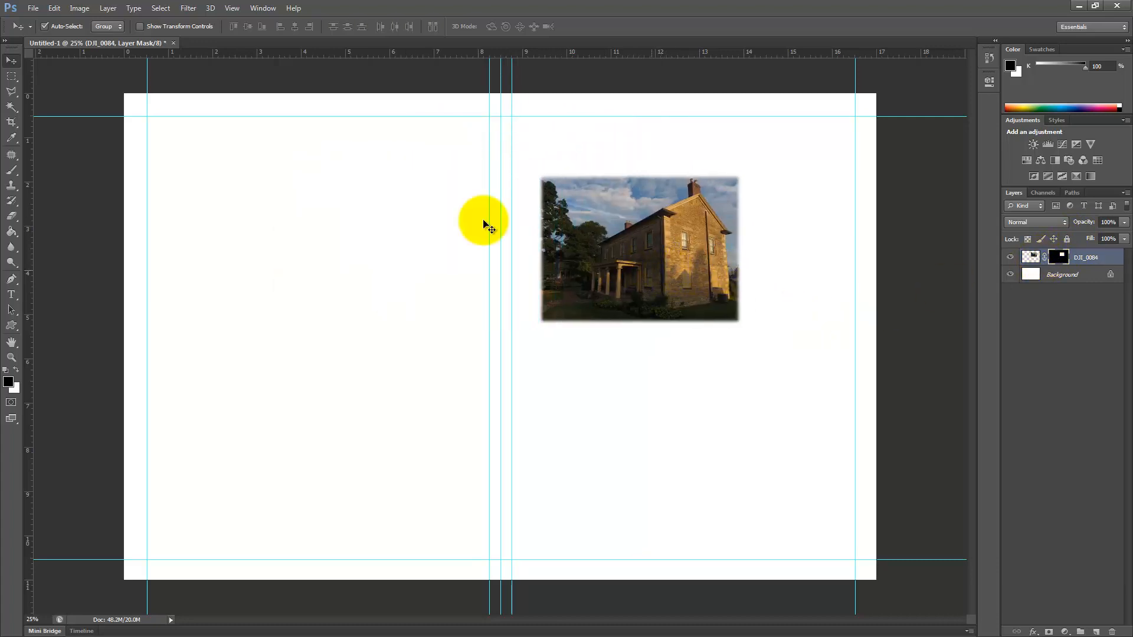
pyautogui.click(54, 8)
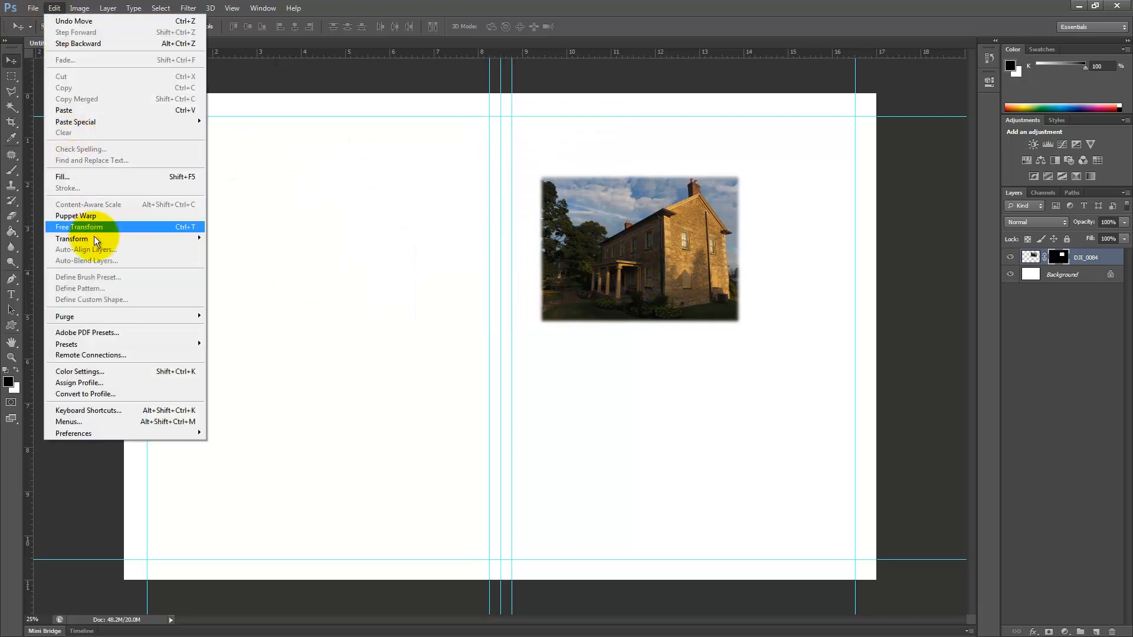
pyautogui.moveTo(104, 246)
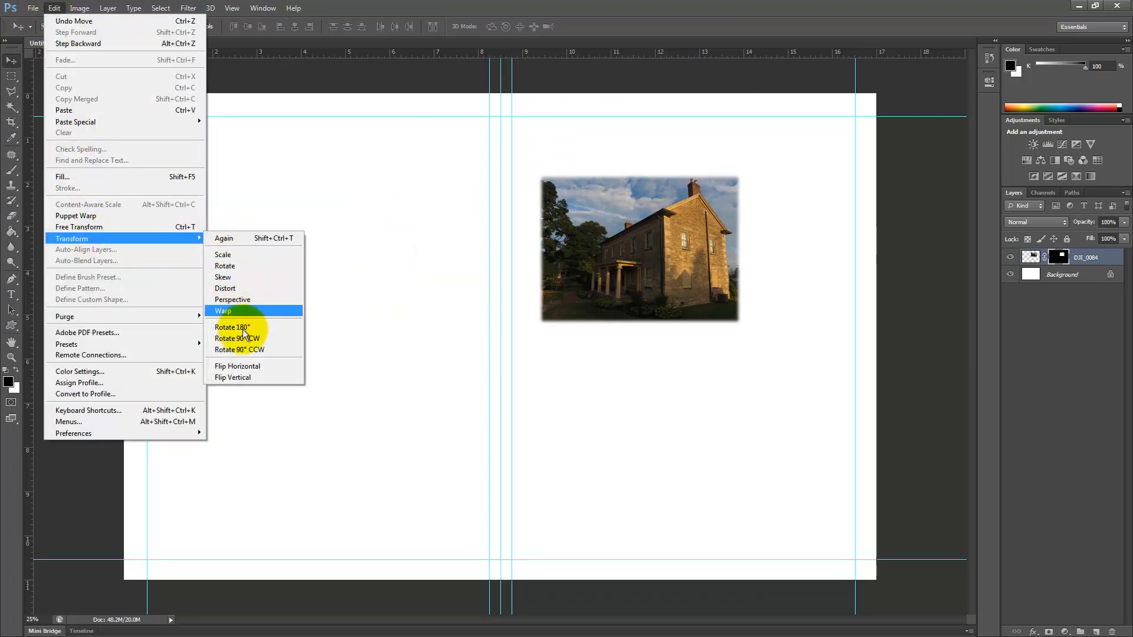
pyautogui.click(142, 226)
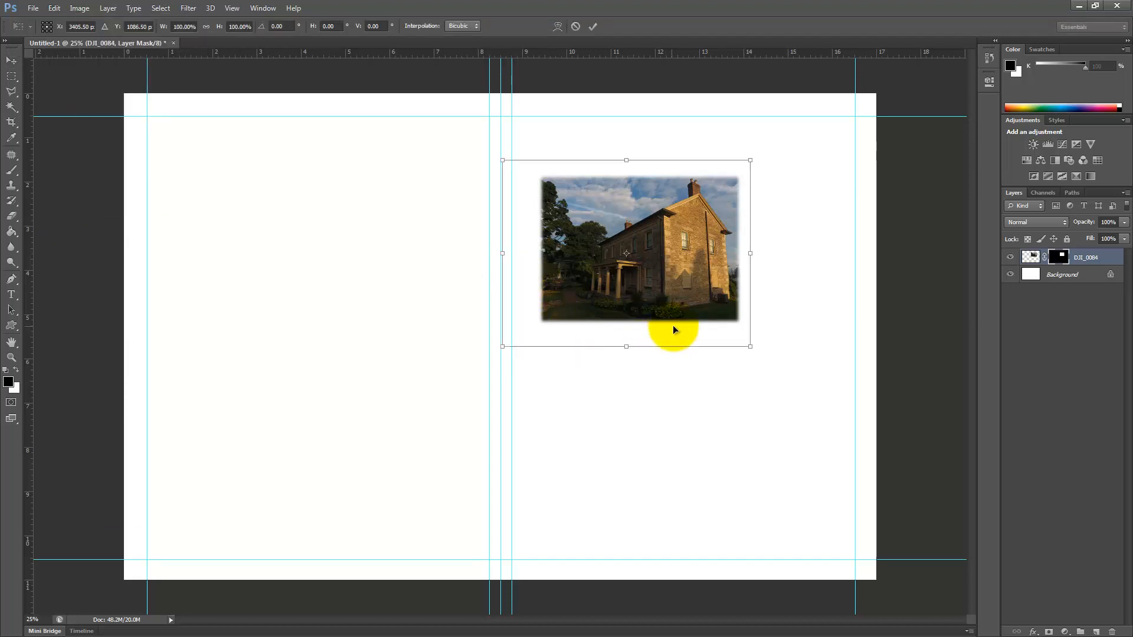
pyautogui.moveTo(499, 340); pyautogui.dragTo(574, 292)
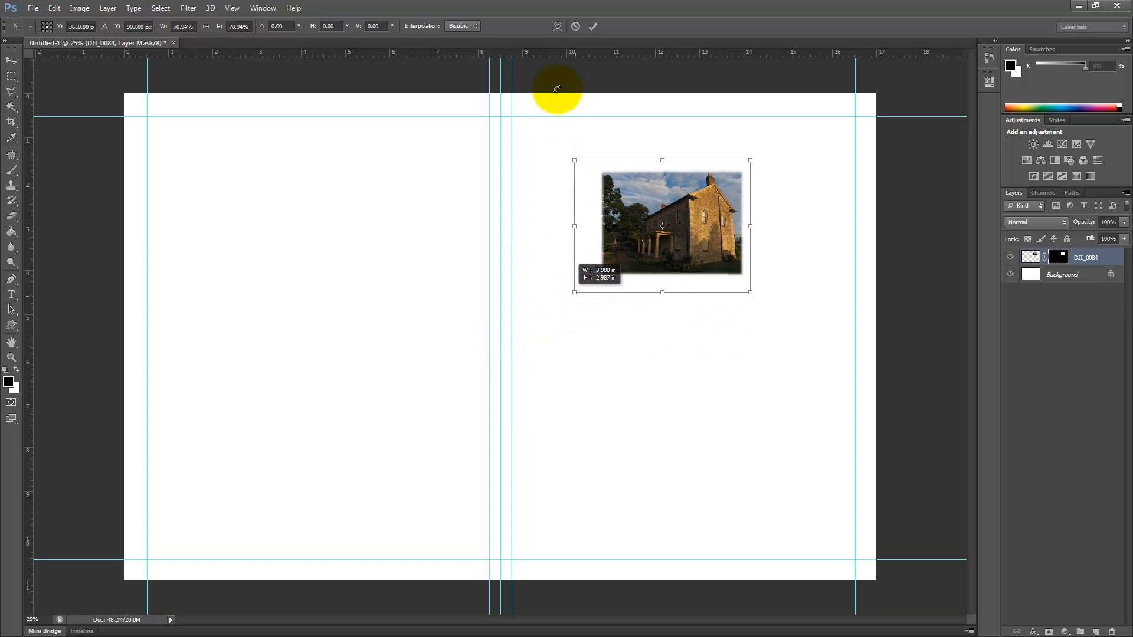
pyautogui.click(592, 26)
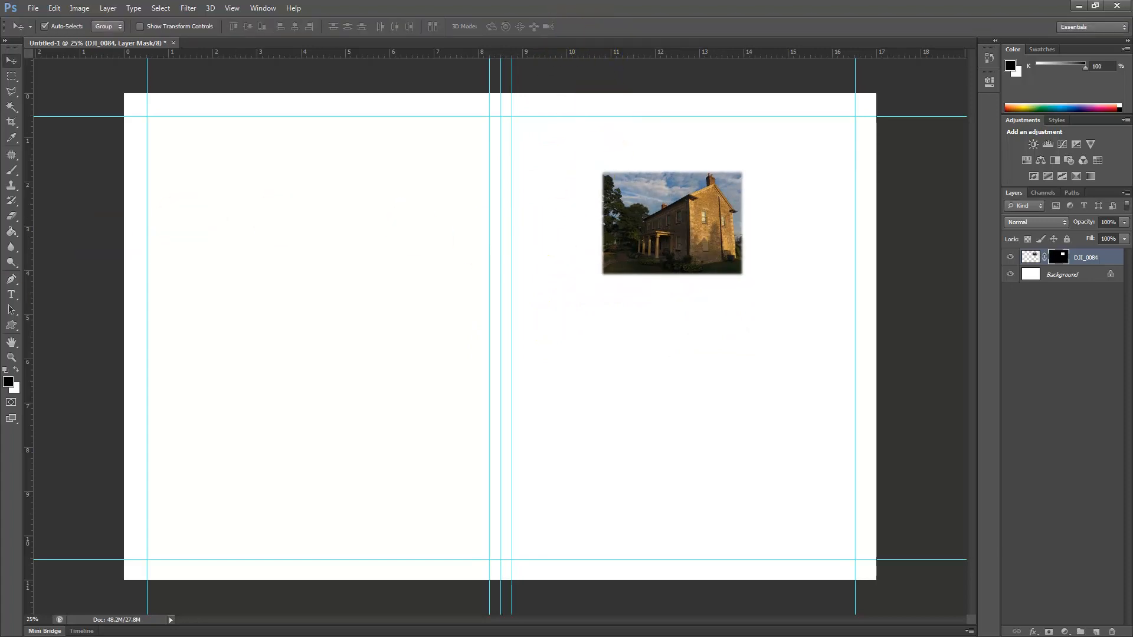